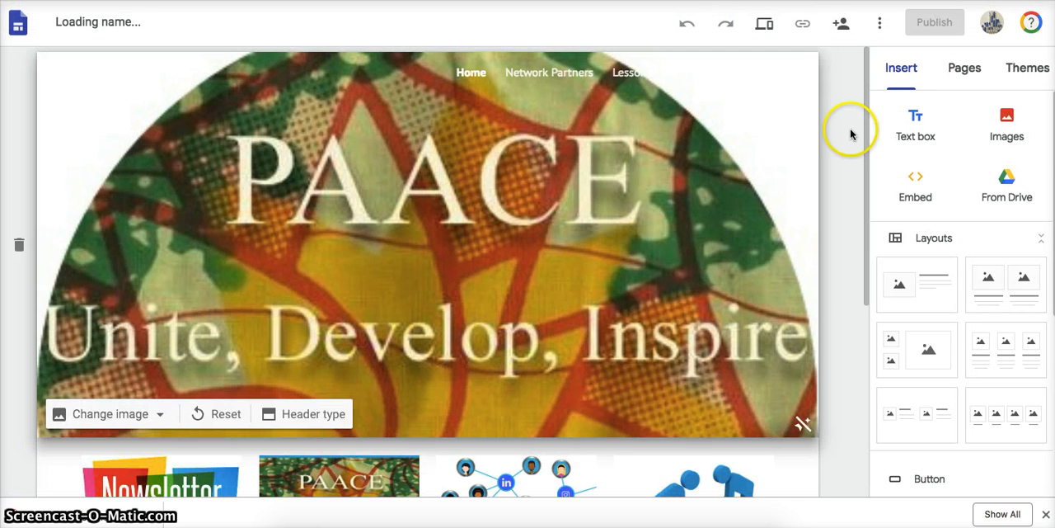
# - Look over the Home page's banner and linked image sections and the site's list of pages
pyautogui.moveTo(868, 132); pyautogui.dragTo(836, 273)
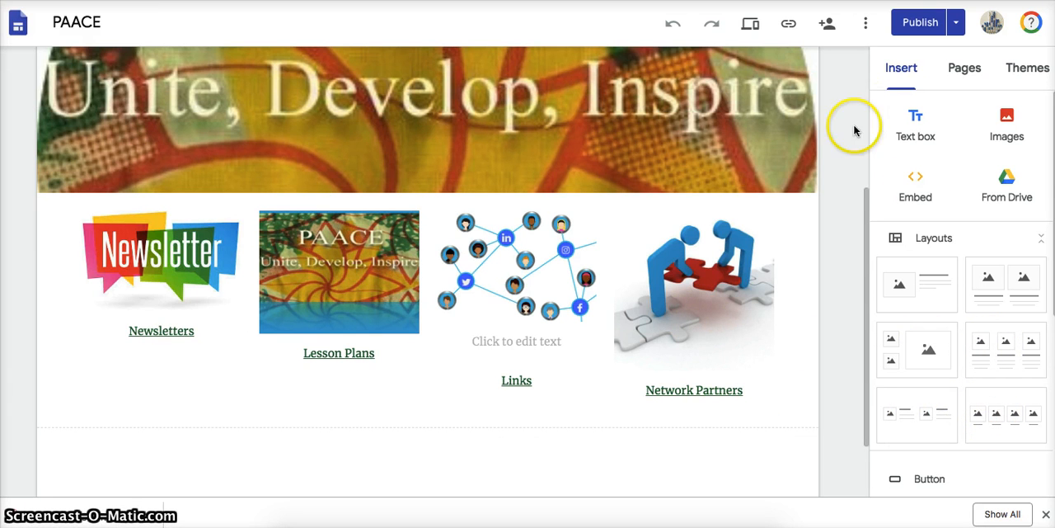
pyautogui.moveTo(869, 222); pyautogui.dragTo(869, 262)
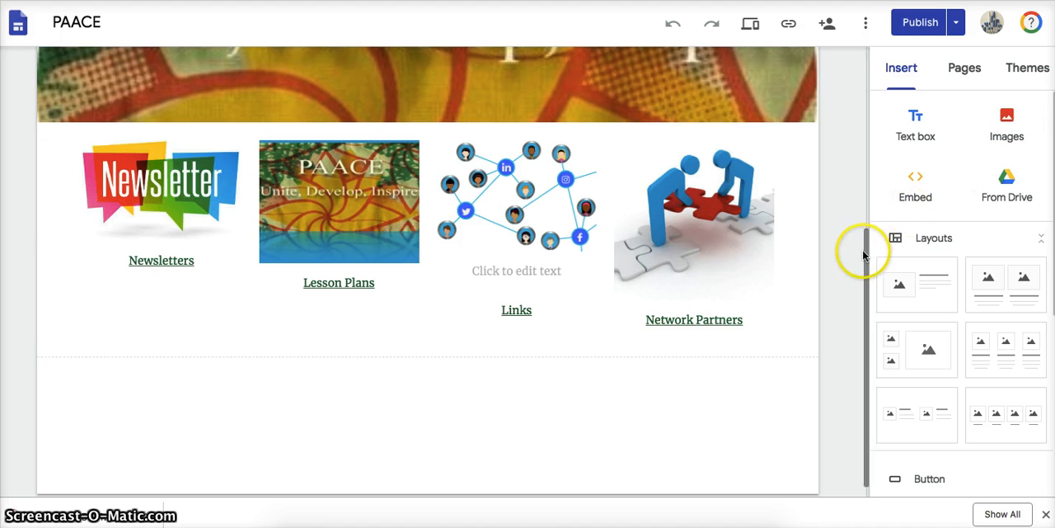
pyautogui.moveTo(864, 228); pyautogui.dragTo(846, 66)
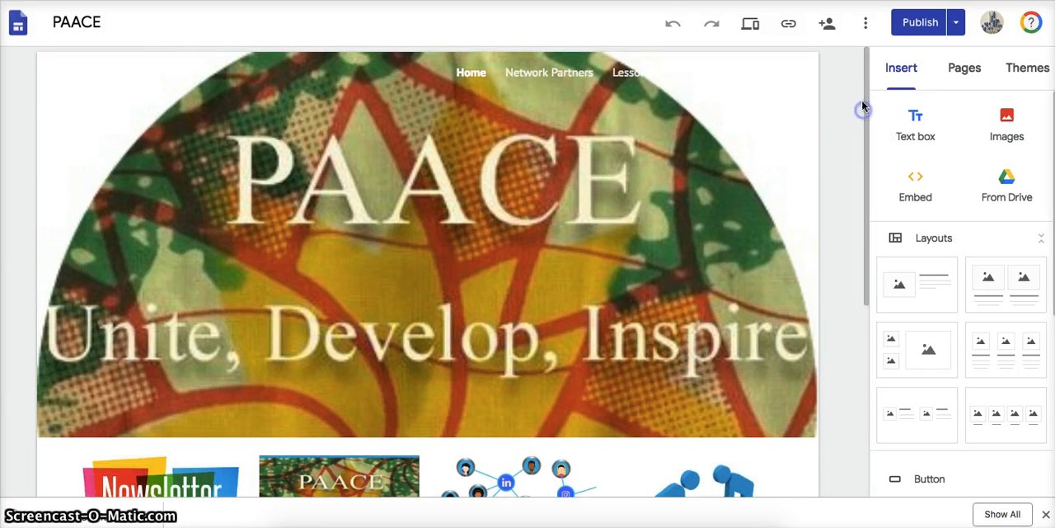
pyautogui.click(967, 70)
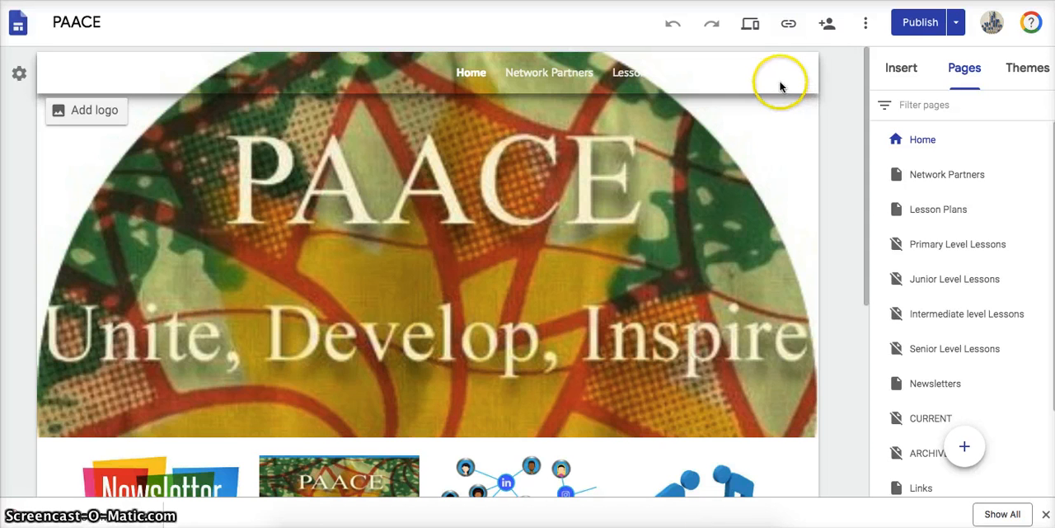
pyautogui.moveTo(865, 242); pyautogui.dragTo(843, 368)
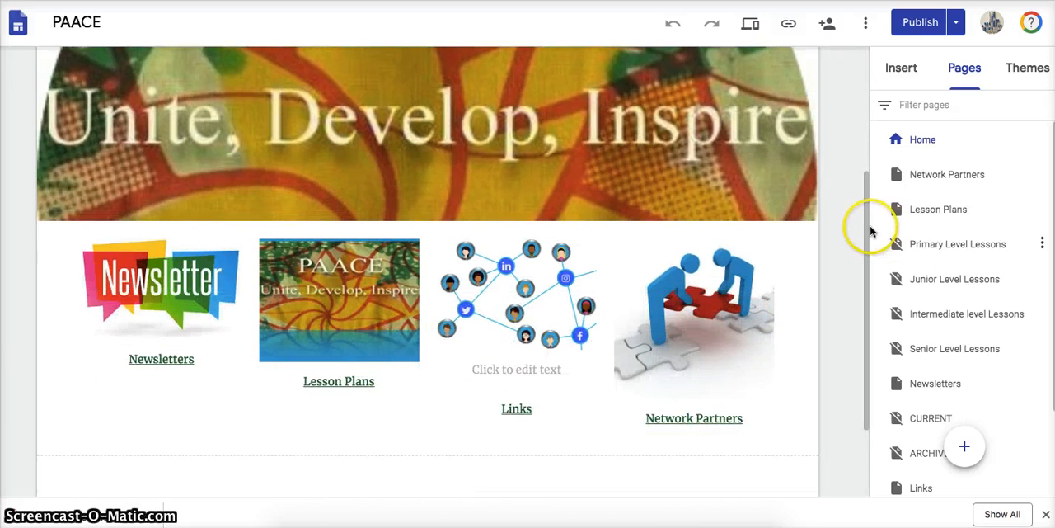
pyautogui.moveTo(866, 231); pyautogui.dragTo(845, 316)
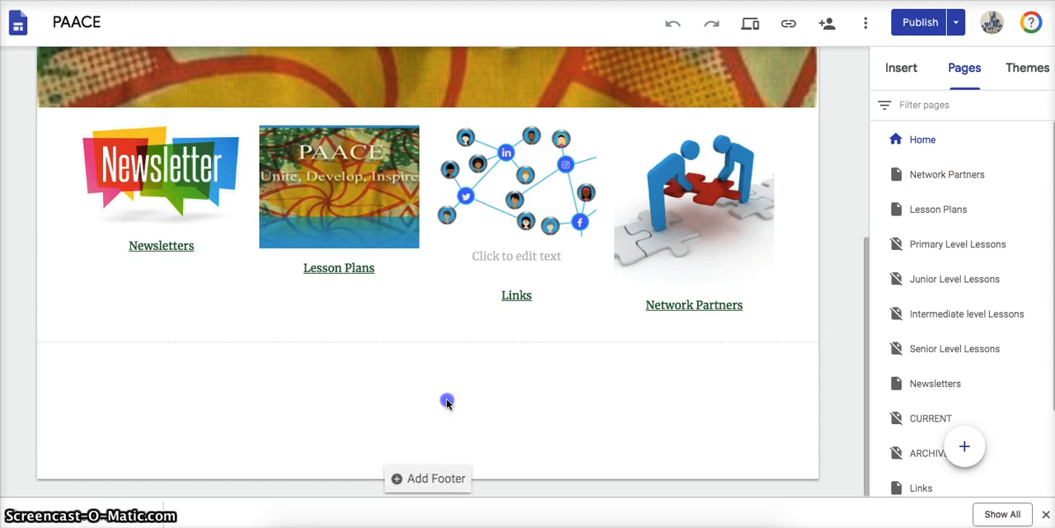
# - Add a layout section with one image beside text below the Home page's four linked images and title it "Sources"
pyautogui.click(901, 68)
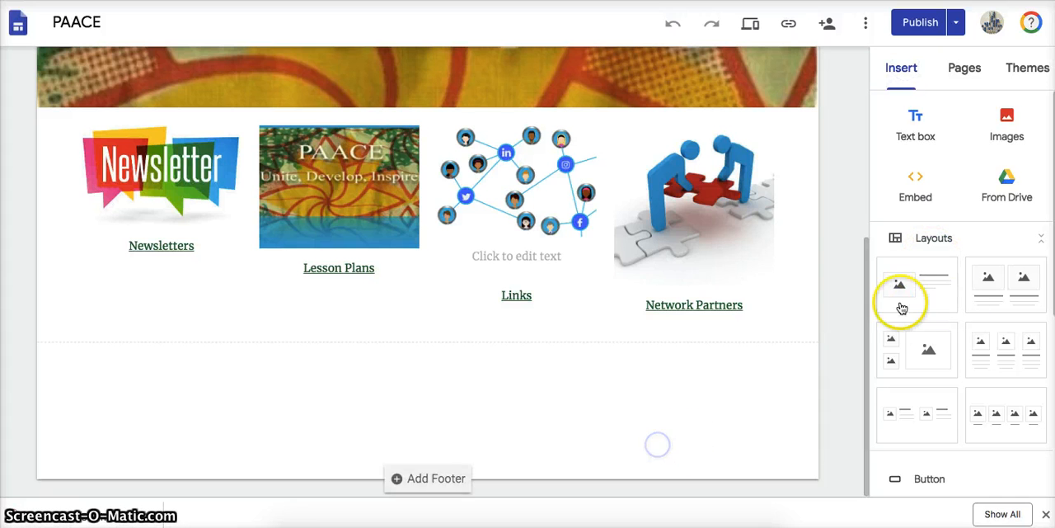
pyautogui.moveTo(902, 308); pyautogui.dragTo(461, 411)
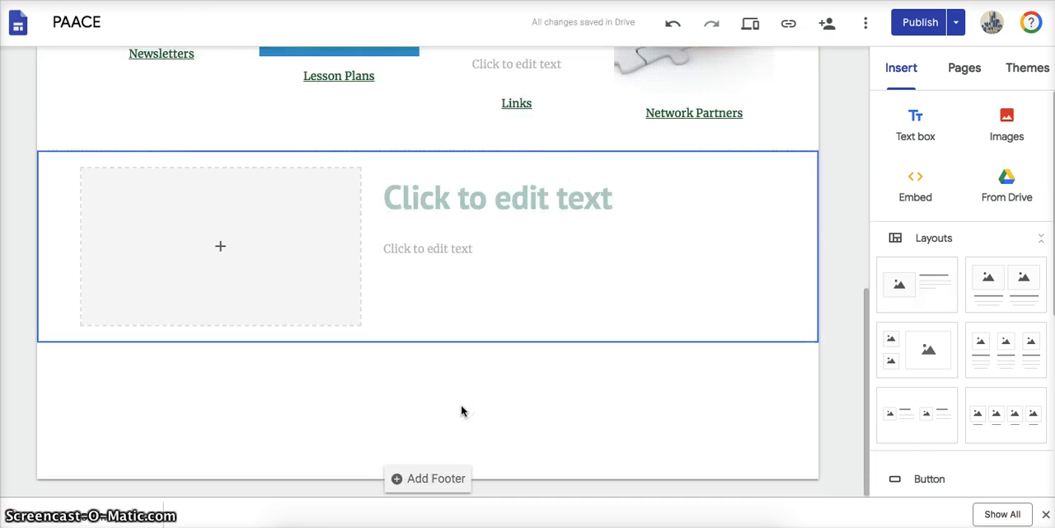
pyautogui.click(273, 259)
pyautogui.click(543, 183)
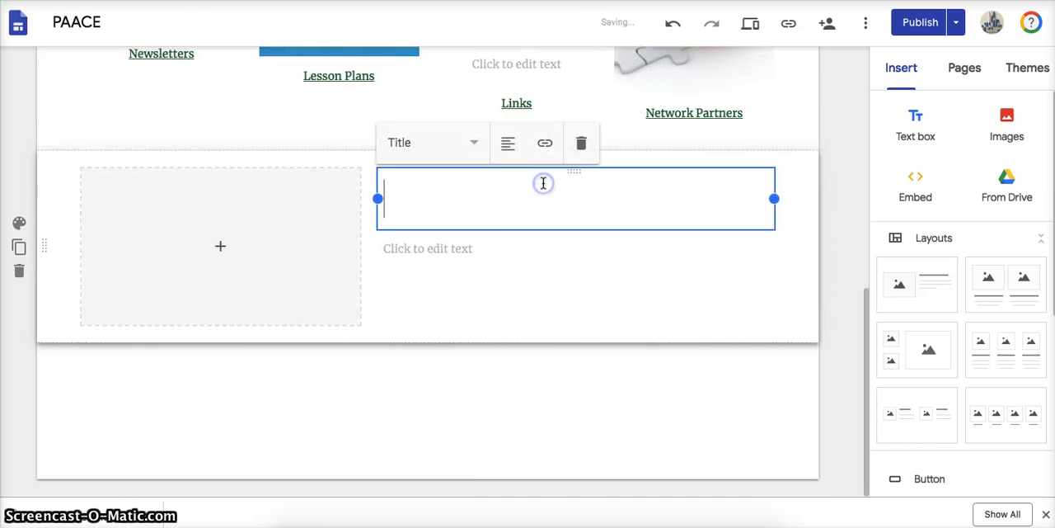
pyautogui.click(284, 234)
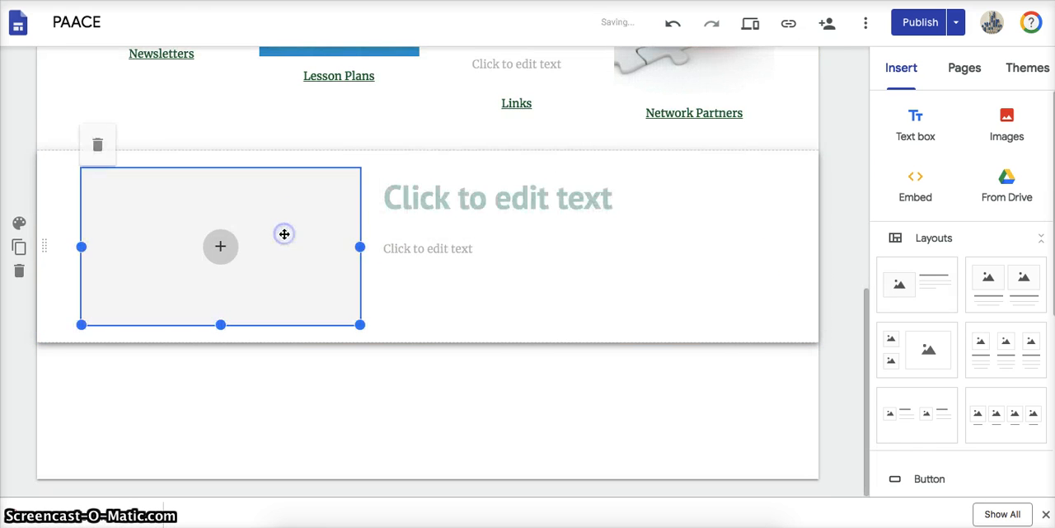
pyautogui.click(465, 198)
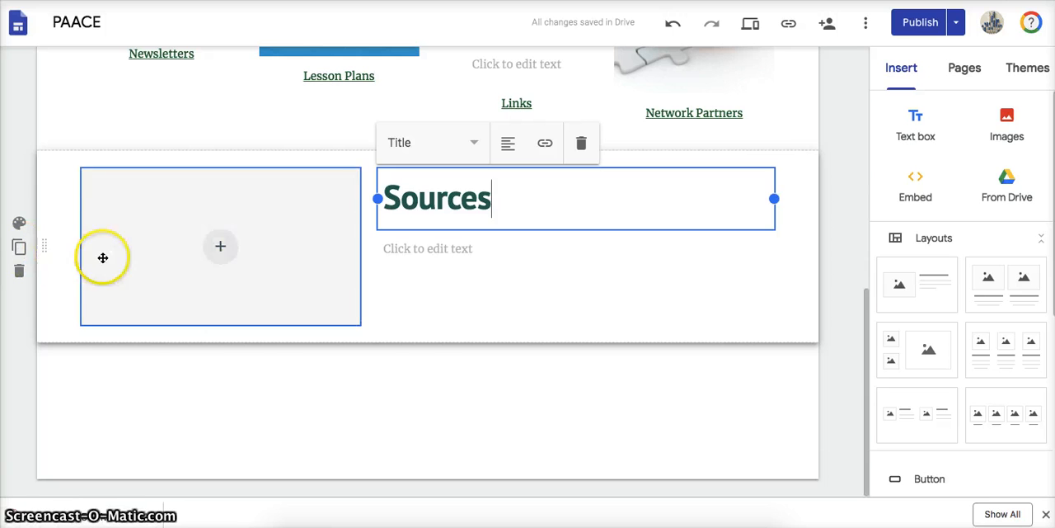
pyautogui.moveTo(513, 203); pyautogui.dragTo(358, 198)
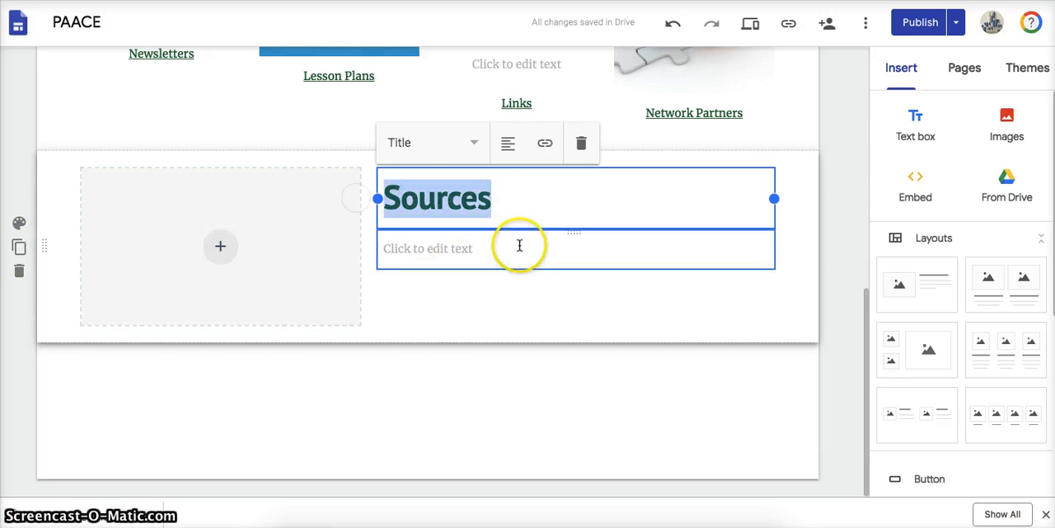
pyautogui.click(510, 285)
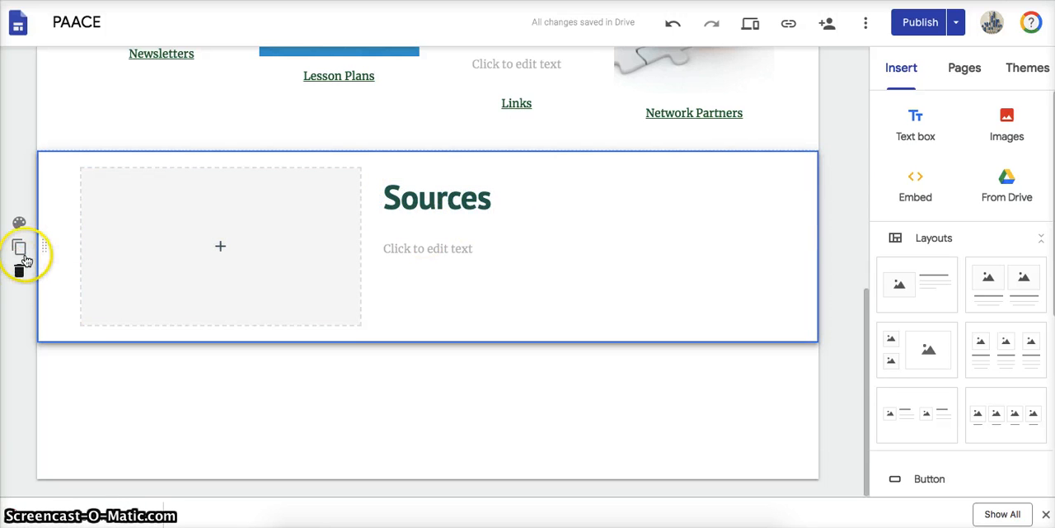
# - Fill the section's image placeholder with the blue chain picture found by an image search for "links"
pyautogui.click(220, 246)
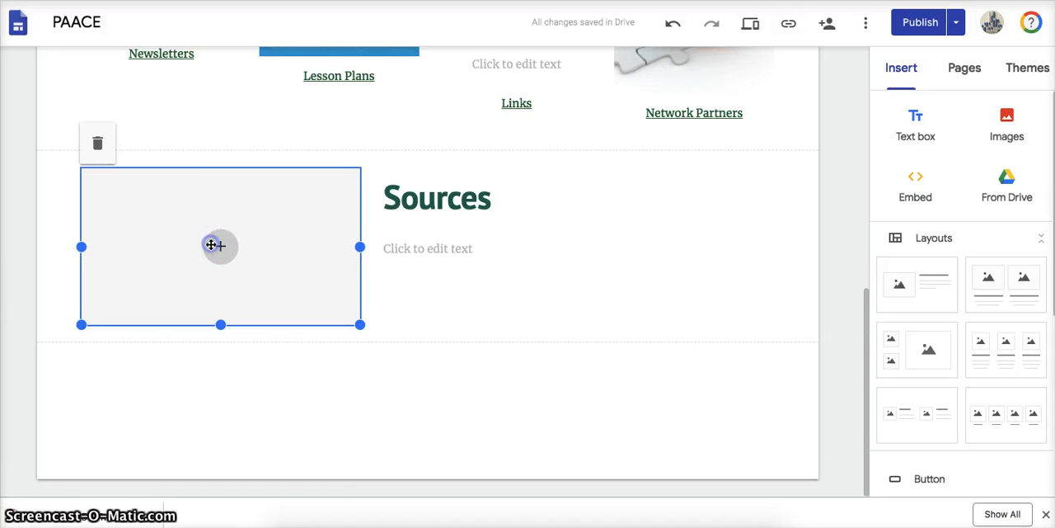
pyautogui.click(216, 246)
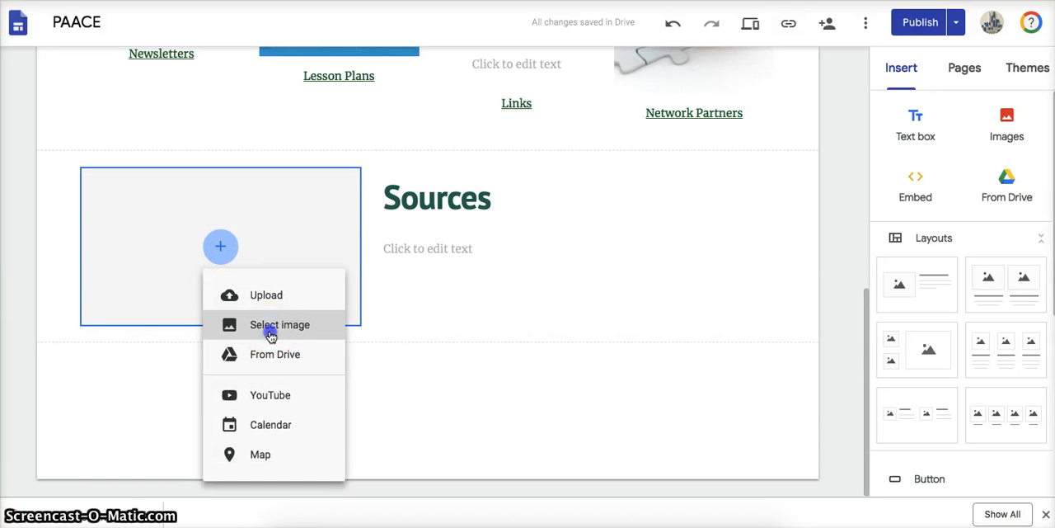
pyautogui.click(271, 334)
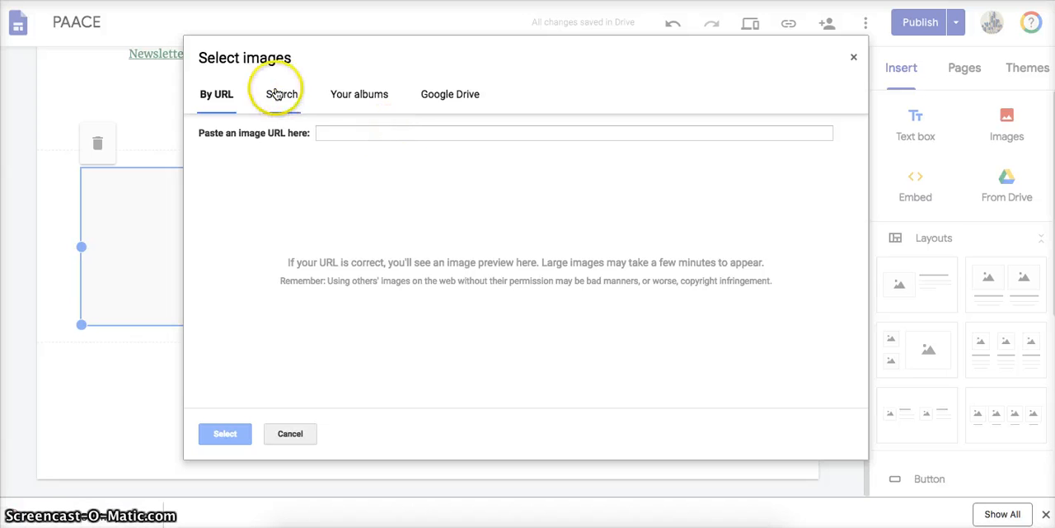
pyautogui.click(278, 95)
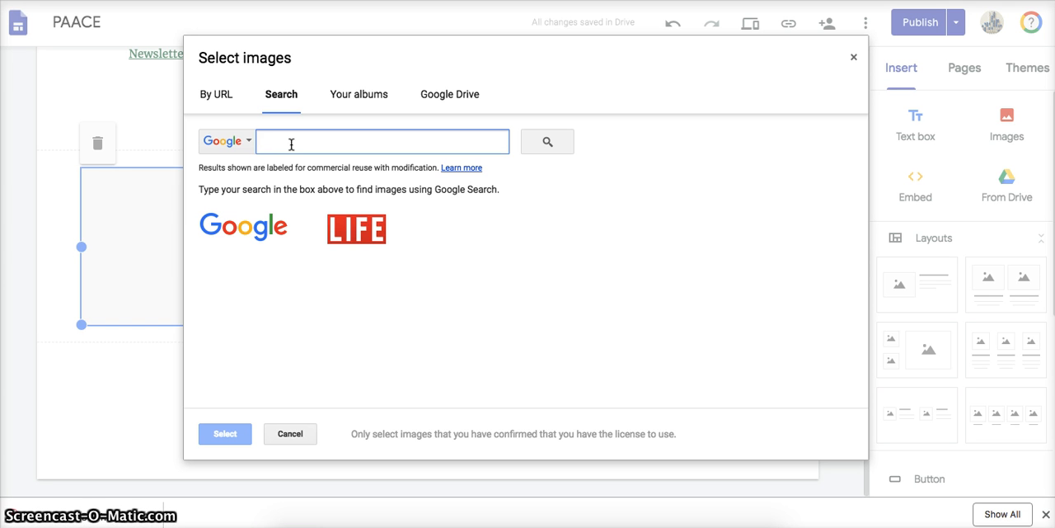
pyautogui.write('l')
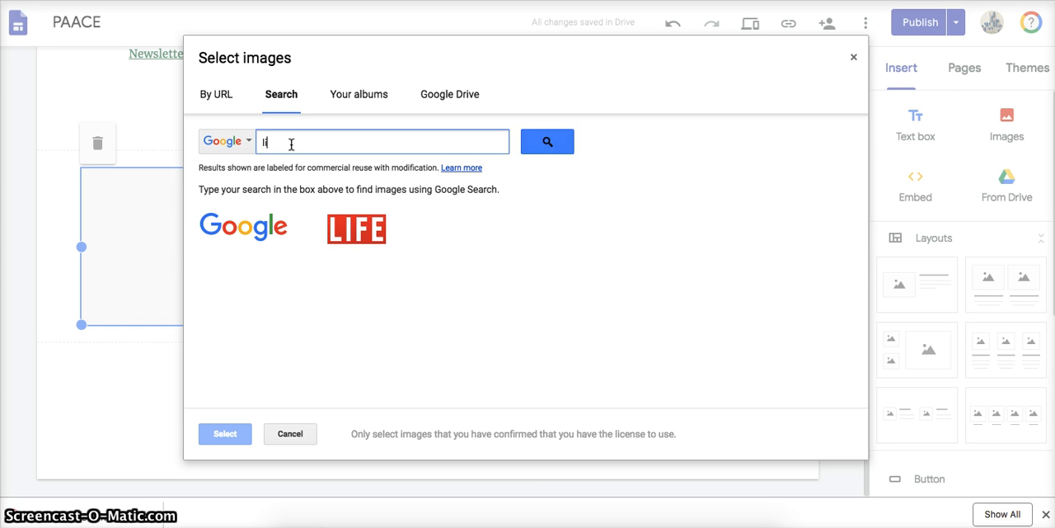
pyautogui.write('inks')
pyautogui.press('Return')
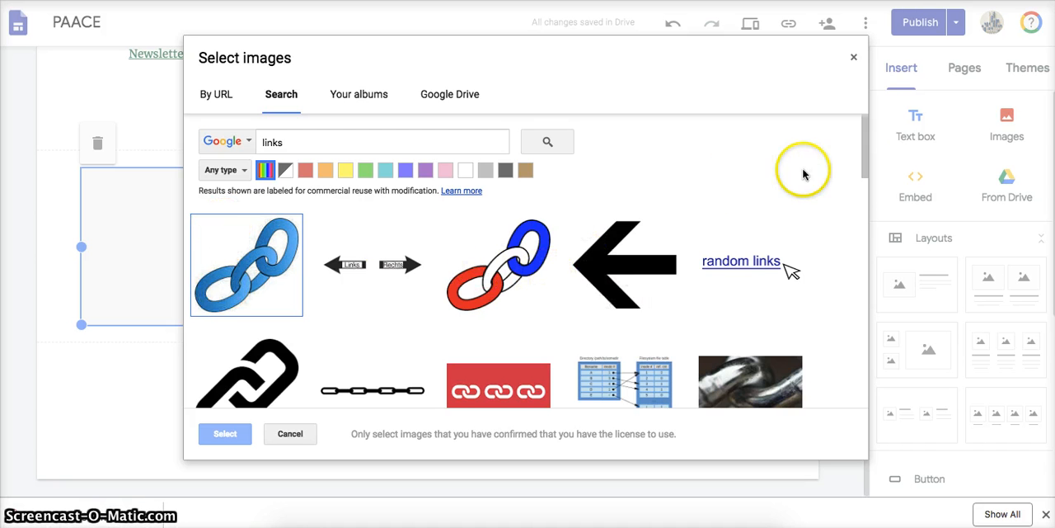
pyautogui.moveTo(865, 174); pyautogui.dragTo(867, 130)
pyautogui.click(261, 260)
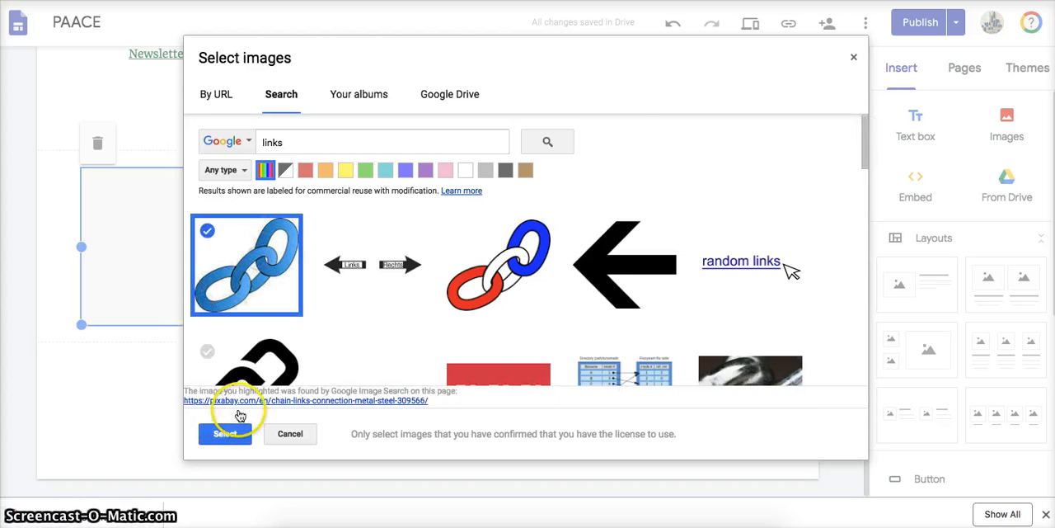
pyautogui.click(234, 433)
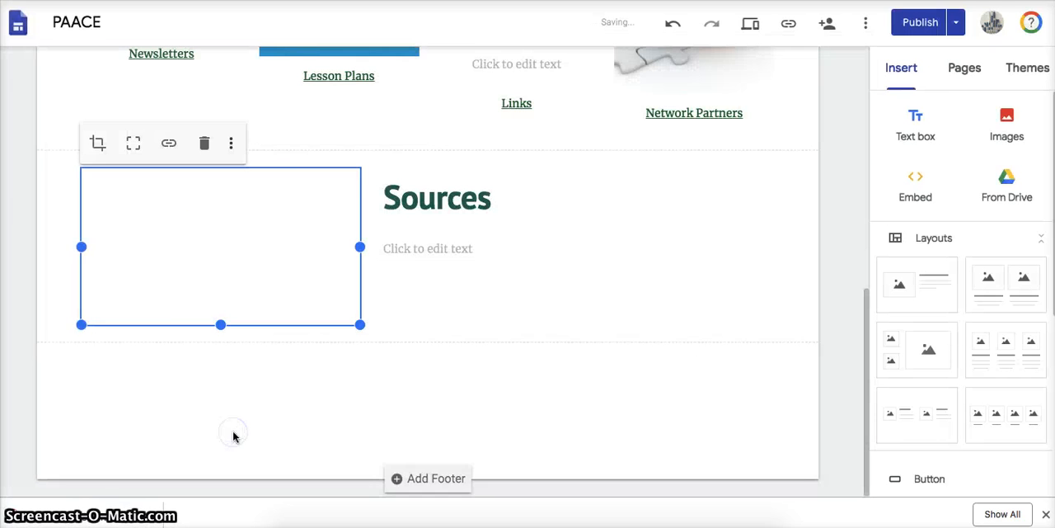
# - Create a new page named "Sources" without a custom path and hide it from the navigation
pyautogui.click(436, 202)
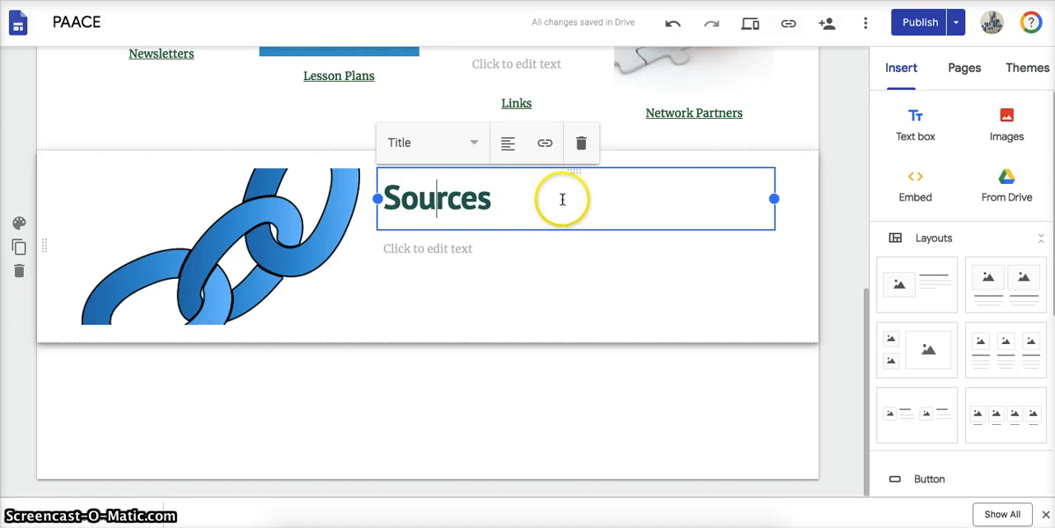
pyautogui.click(965, 69)
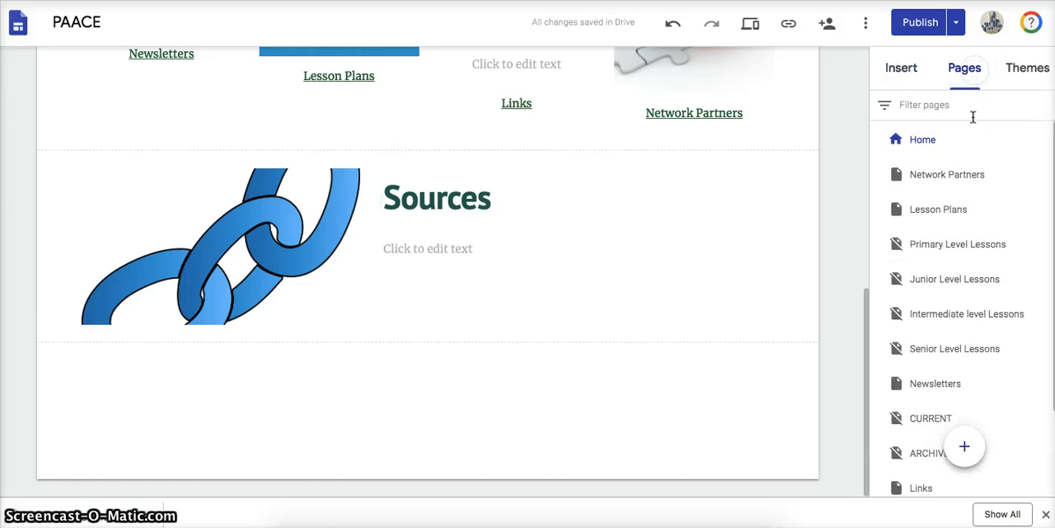
pyautogui.click(965, 449)
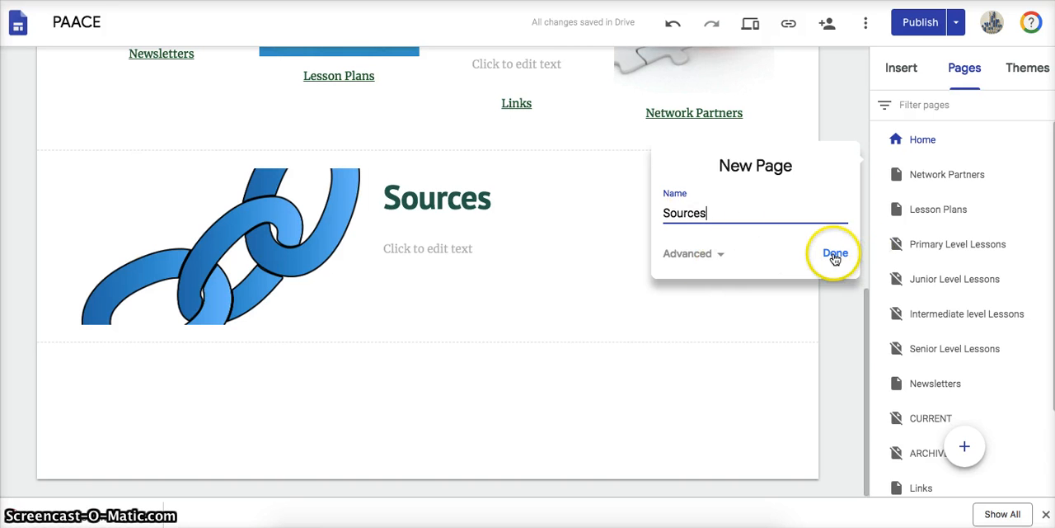
pyautogui.click(717, 255)
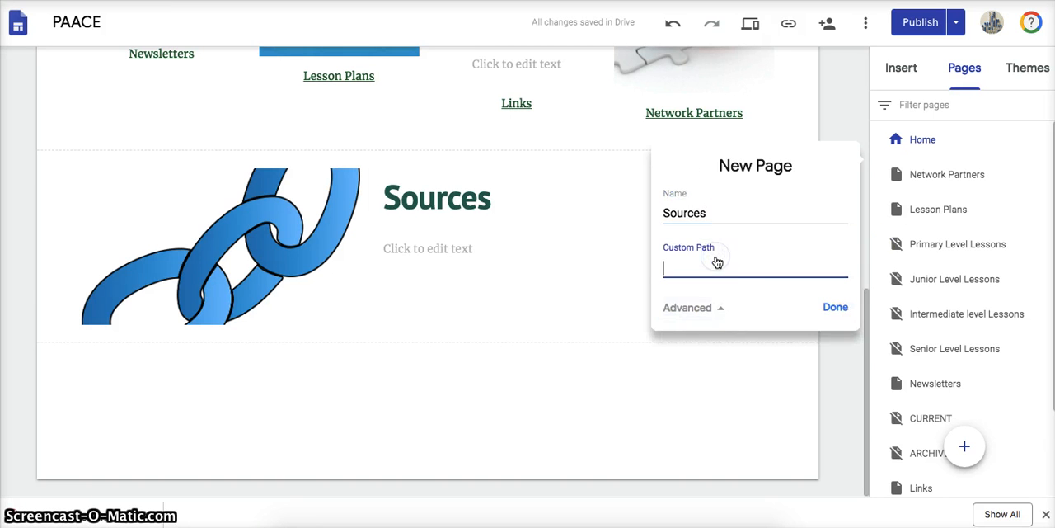
pyautogui.click(836, 307)
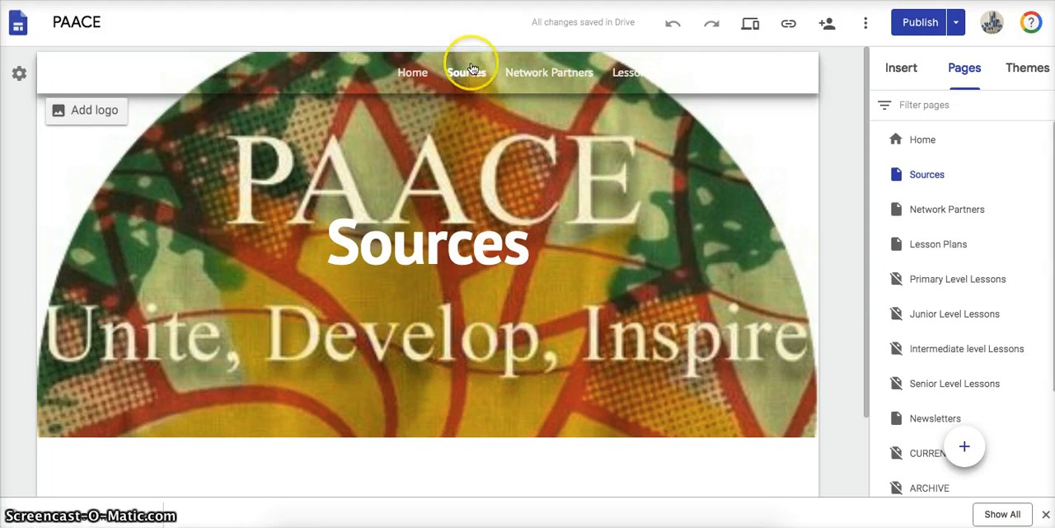
pyautogui.click(1043, 176)
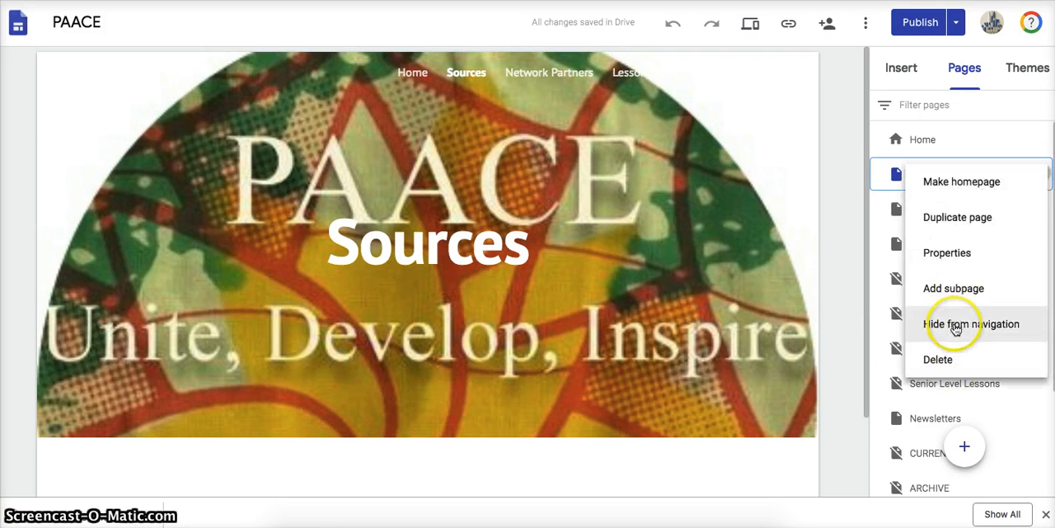
pyautogui.click(955, 325)
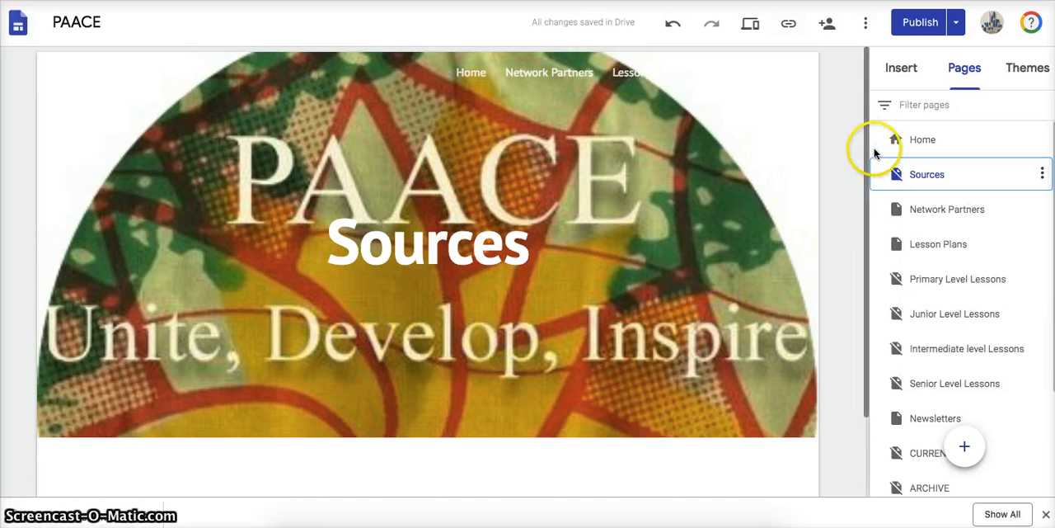
# - Review the new Sources page and its title banner alongside the Home page
pyautogui.moveTo(865, 153); pyautogui.dragTo(855, 290)
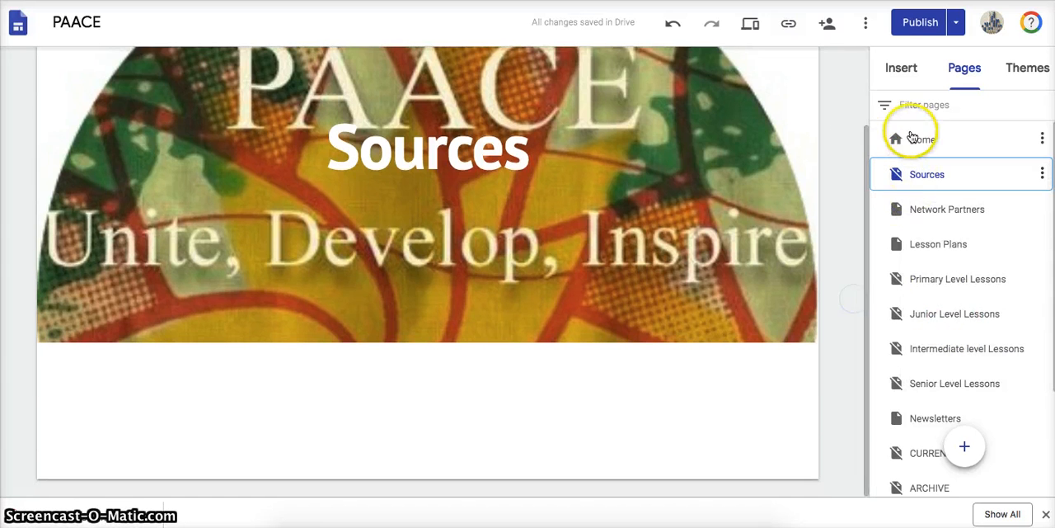
pyautogui.click(913, 137)
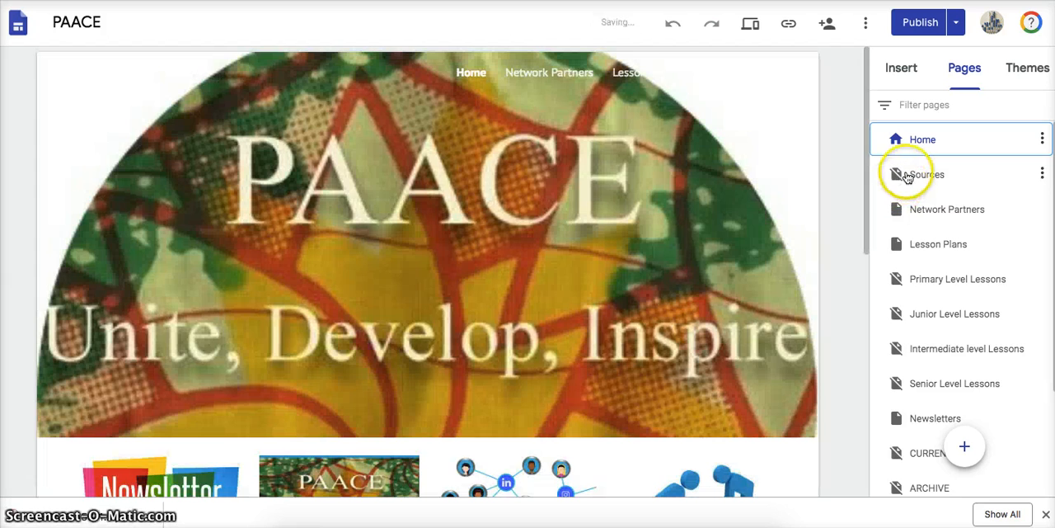
pyautogui.click(915, 172)
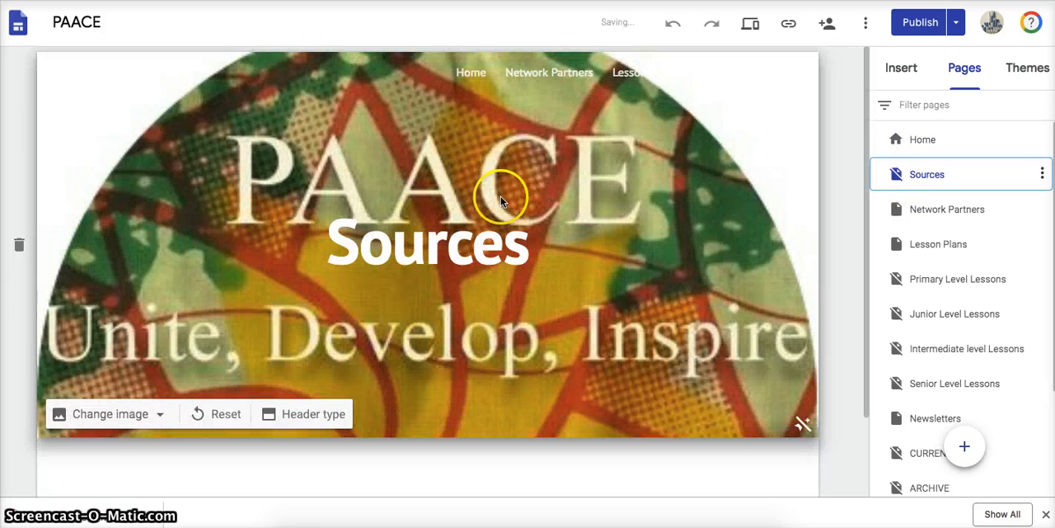
pyautogui.click(530, 251)
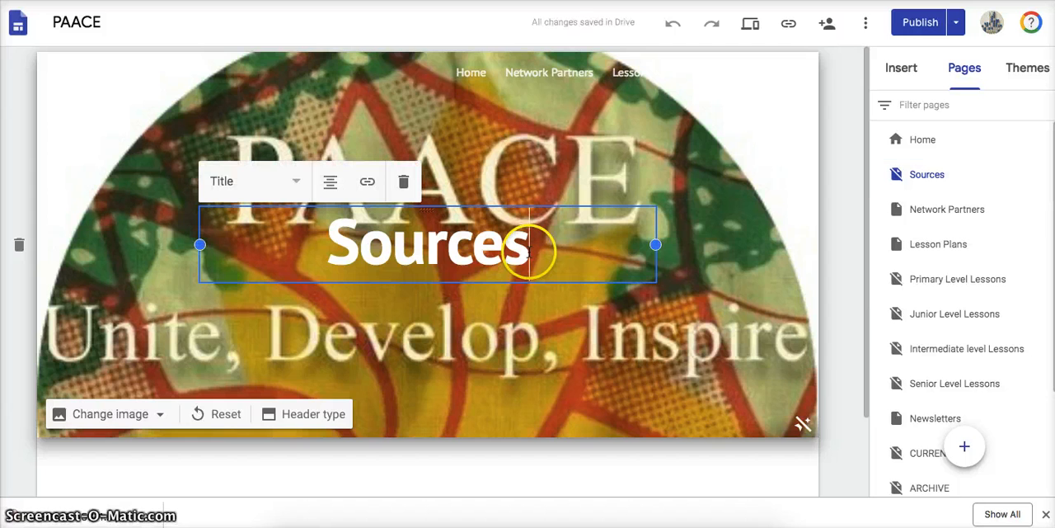
# - Link the "Sources" title beside the chain image on the Home page to the site's Sources page
pyautogui.click(915, 140)
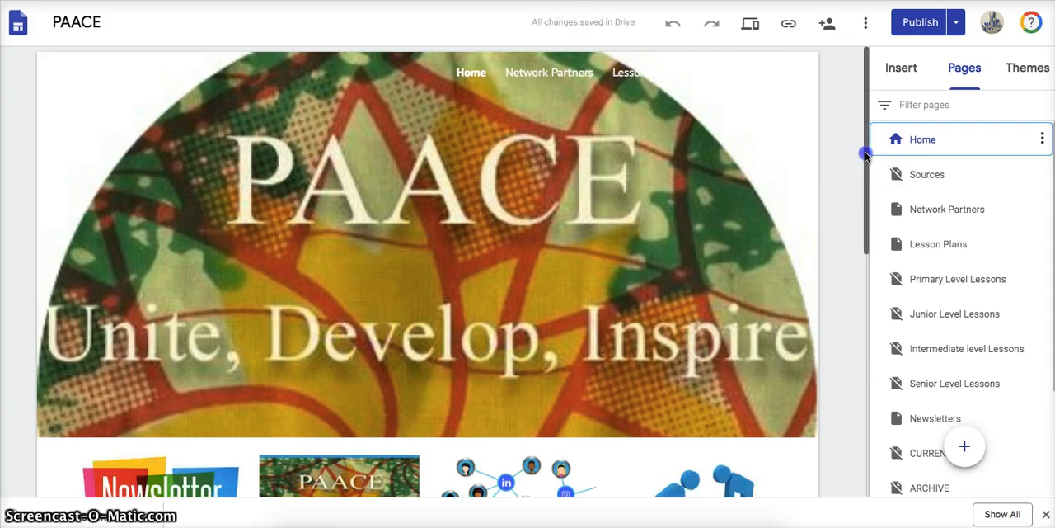
pyautogui.moveTo(864, 155); pyautogui.dragTo(850, 321)
pyautogui.click(495, 354)
pyautogui.moveTo(494, 355); pyautogui.dragTo(349, 360)
pyautogui.doubleClick(462, 346)
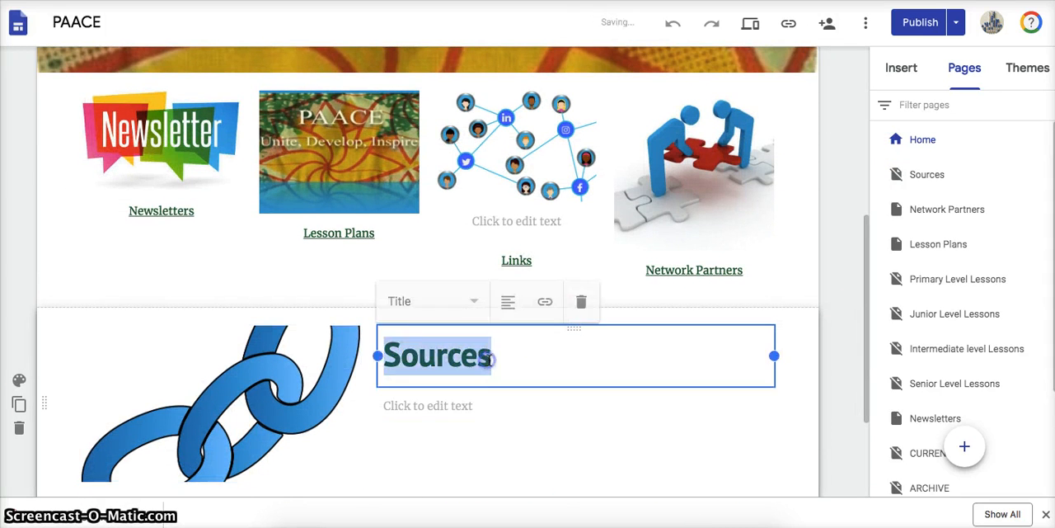
pyautogui.moveTo(493, 355); pyautogui.dragTo(389, 356)
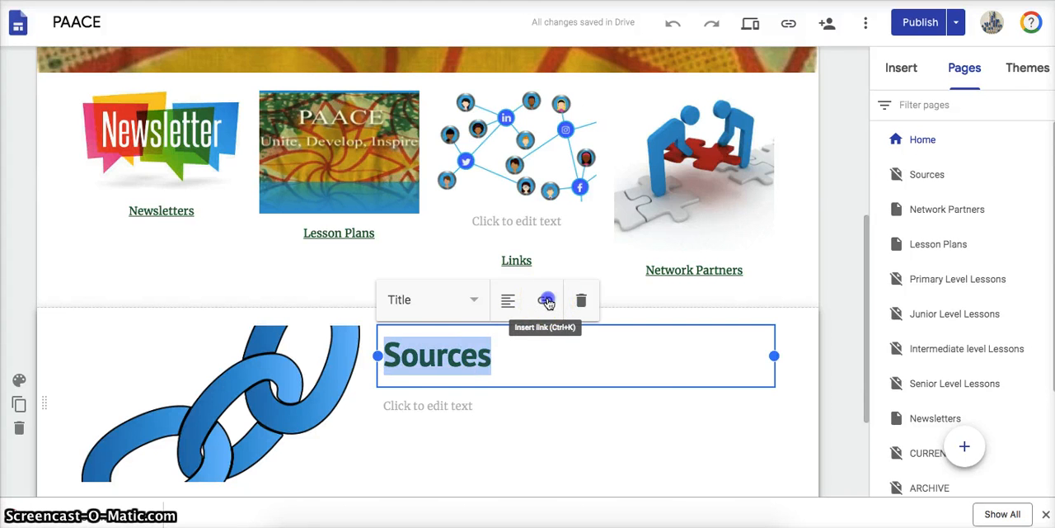
pyautogui.click(546, 301)
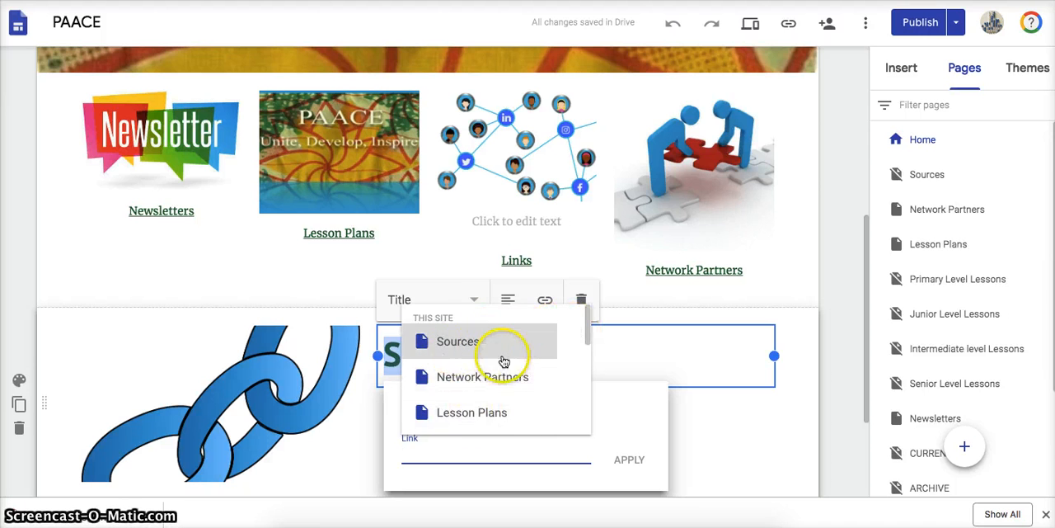
pyautogui.click(456, 343)
pyautogui.click(630, 460)
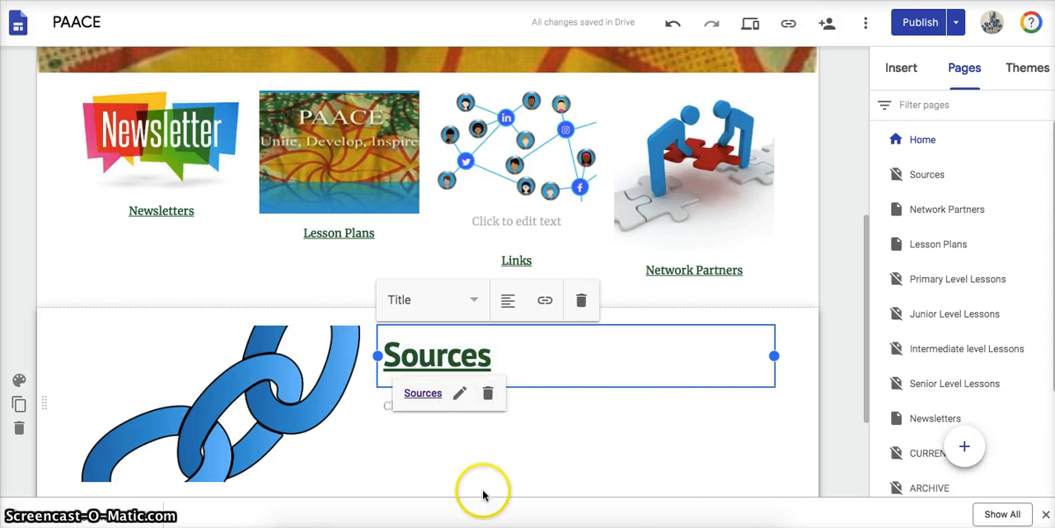
pyautogui.click(484, 493)
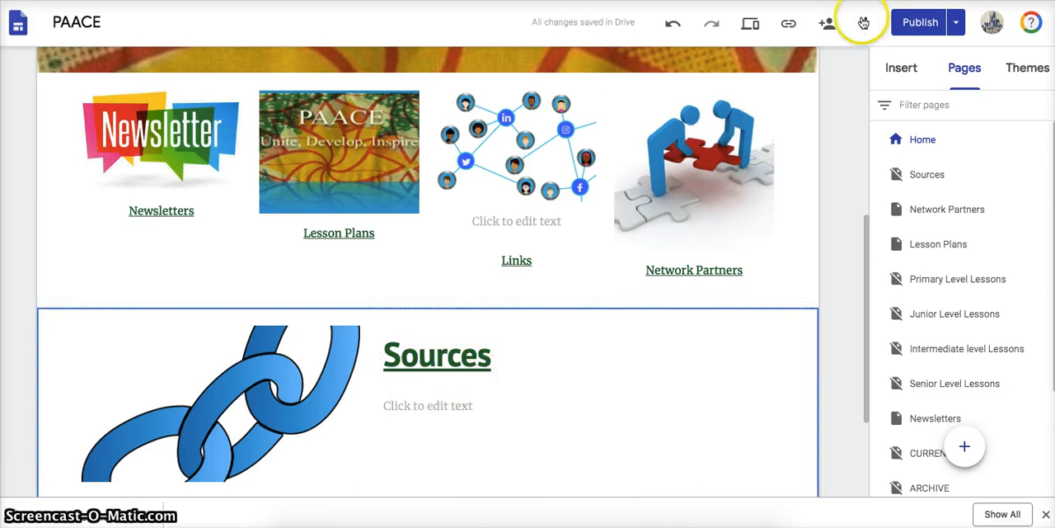
# - View the published site and check its Home page for the new Sources section, then return to the editor
pyautogui.click(955, 22)
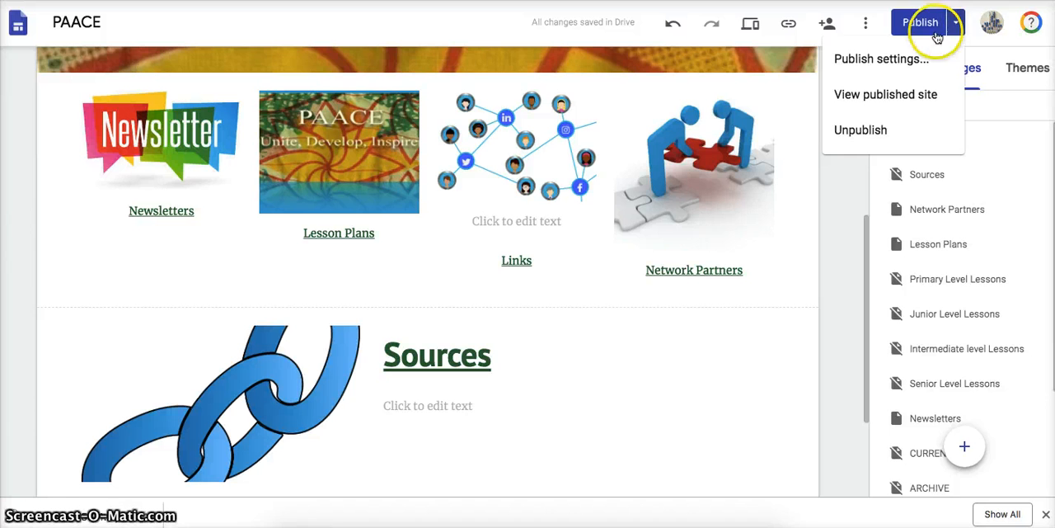
pyautogui.click(873, 94)
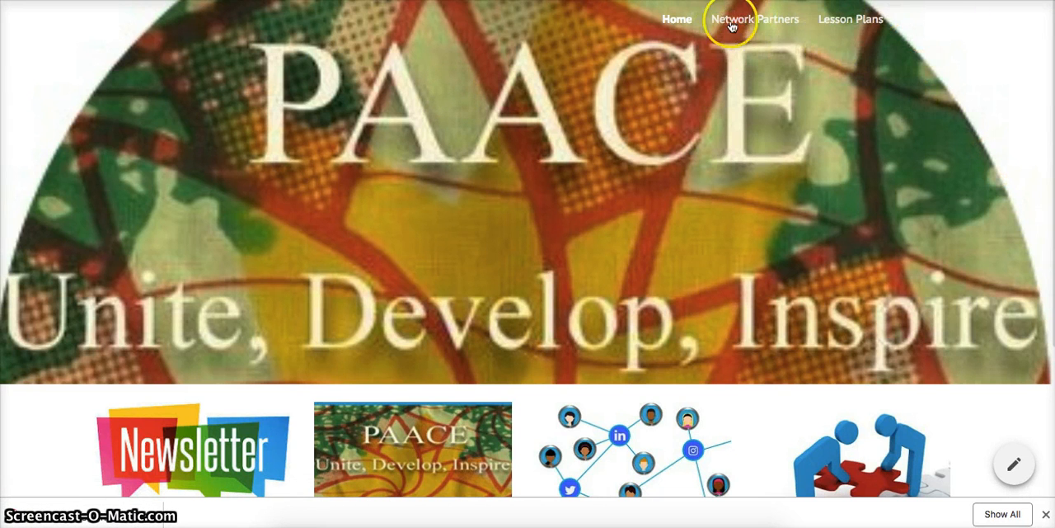
pyautogui.scroll(-2, 697, 66)
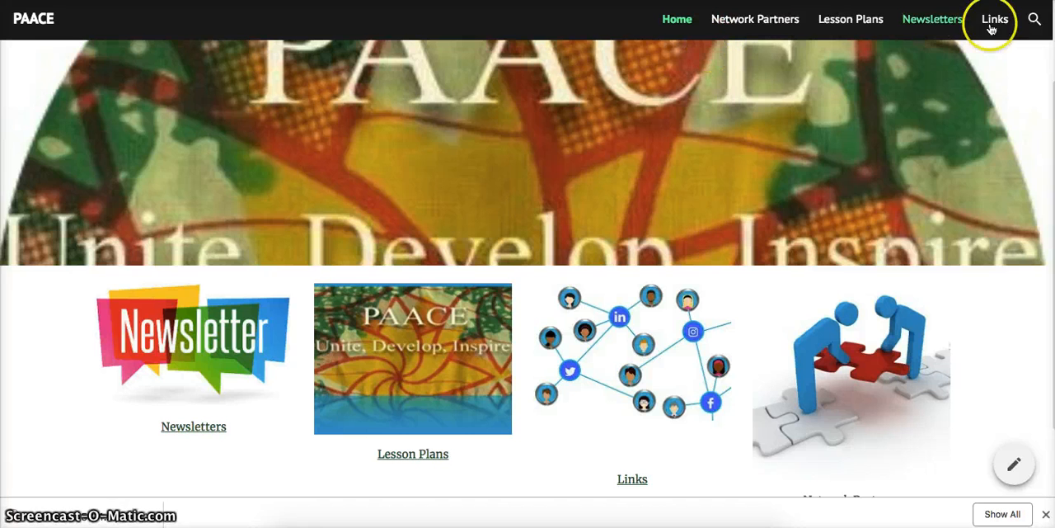
pyautogui.scroll(-2, 734, 288)
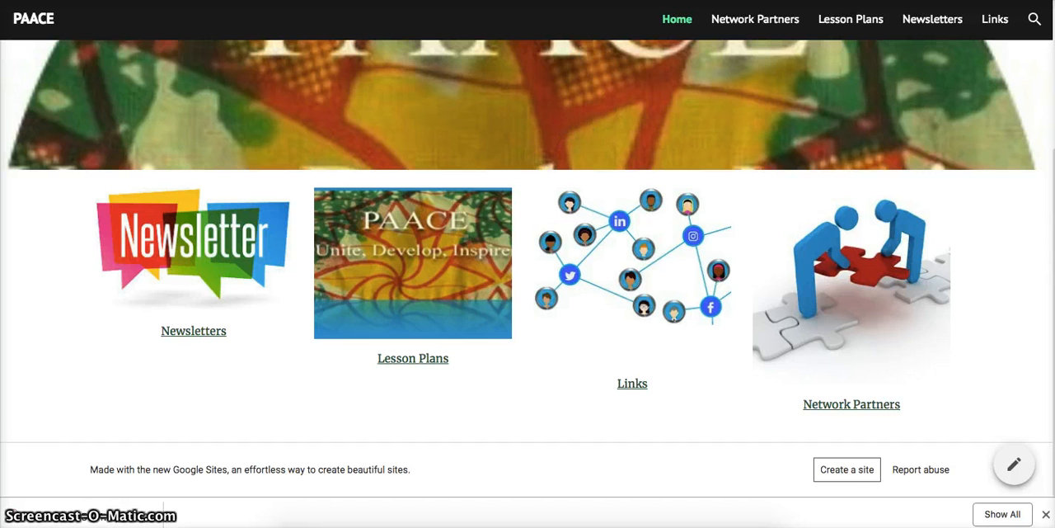
pyautogui.hotkey('ctrl', 'Tab')
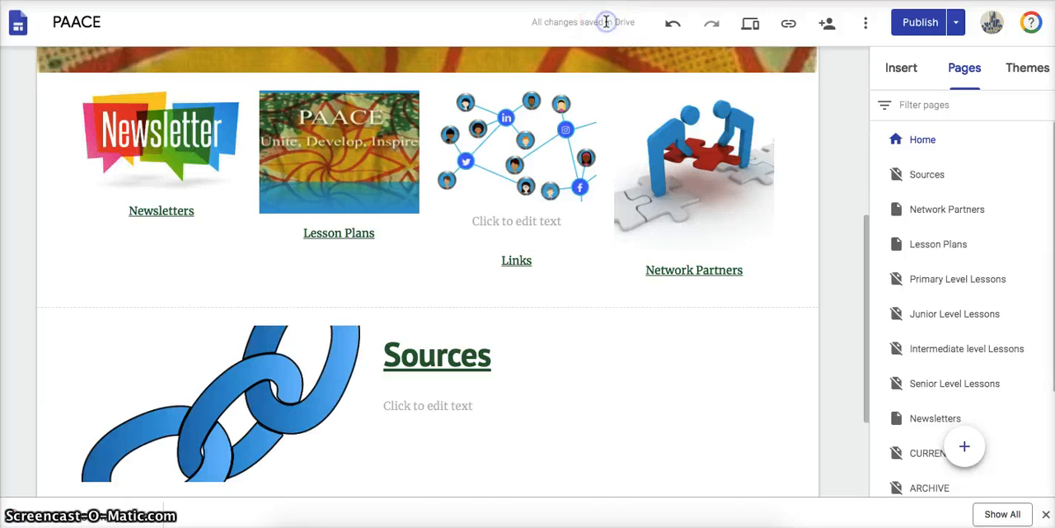
# - Publish the site and test the Sources title's link on the published Home page, then return to the editor
pyautogui.click(920, 22)
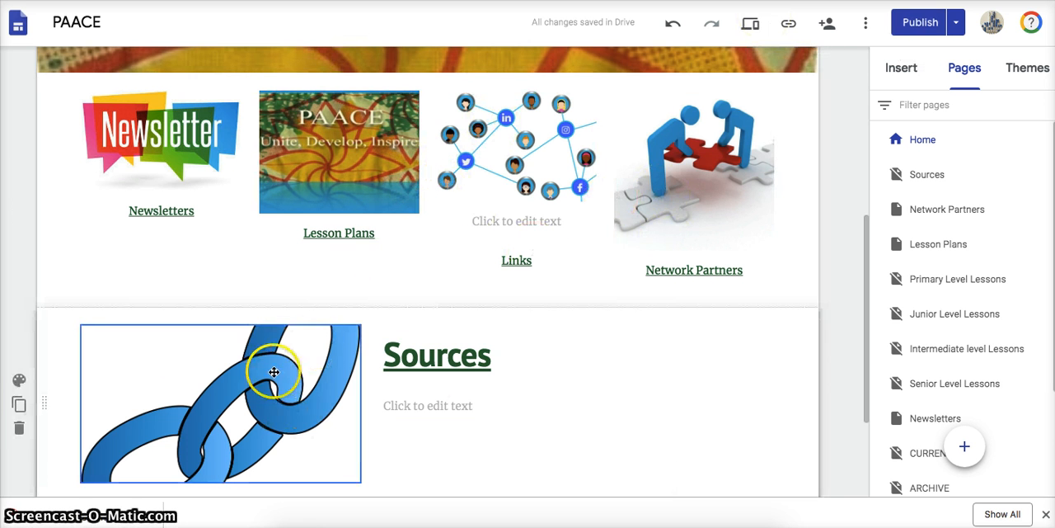
pyautogui.click(956, 23)
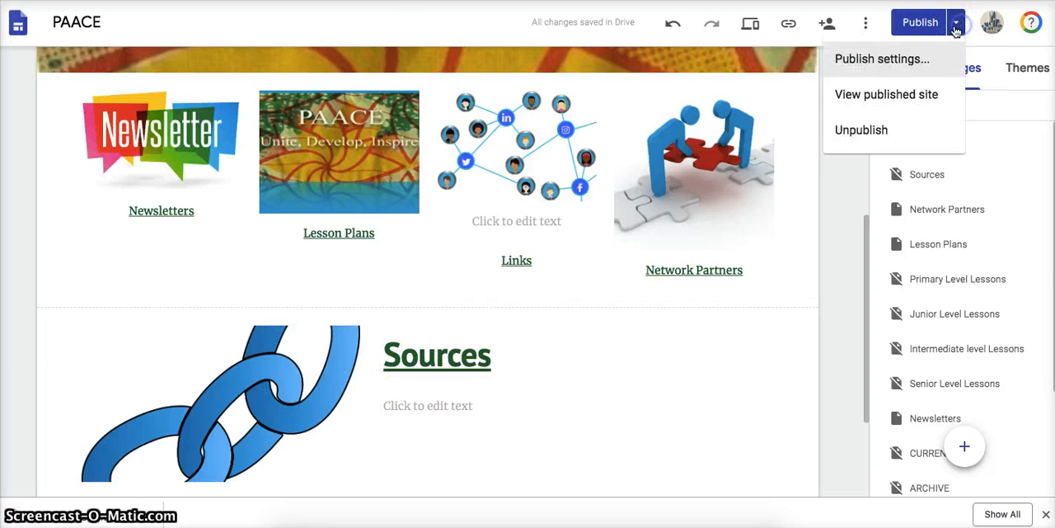
pyautogui.click(866, 108)
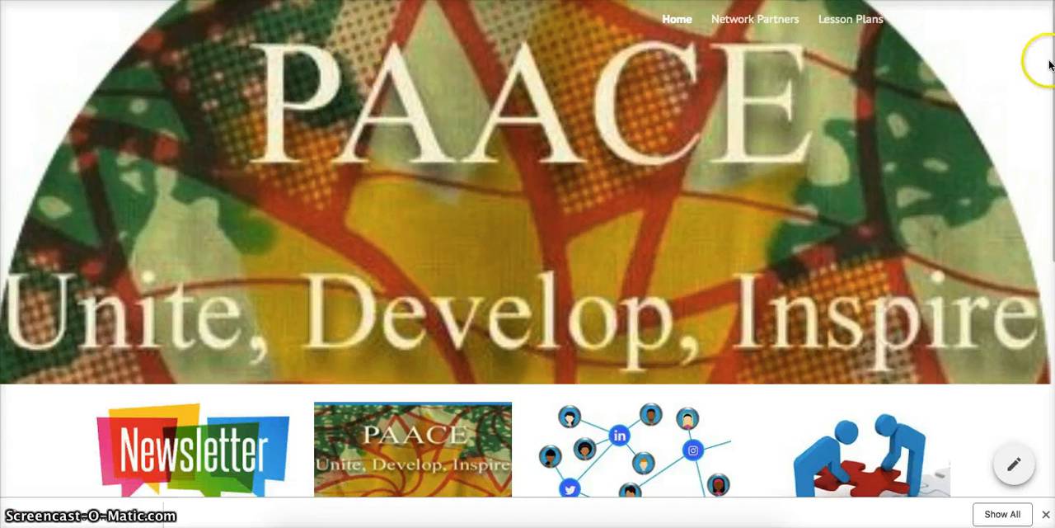
pyautogui.scroll(-5, 1049, 68)
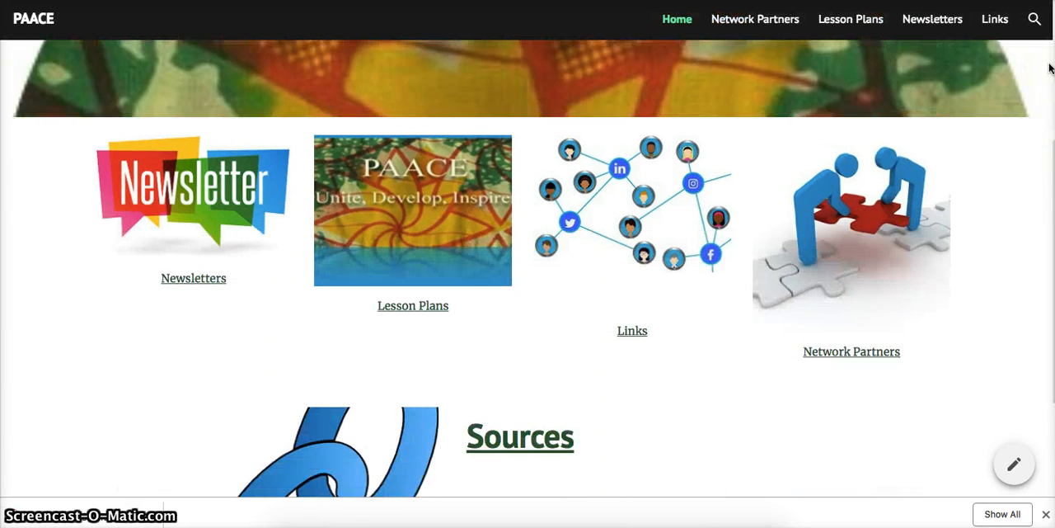
pyautogui.scroll(-1, 1050, 68)
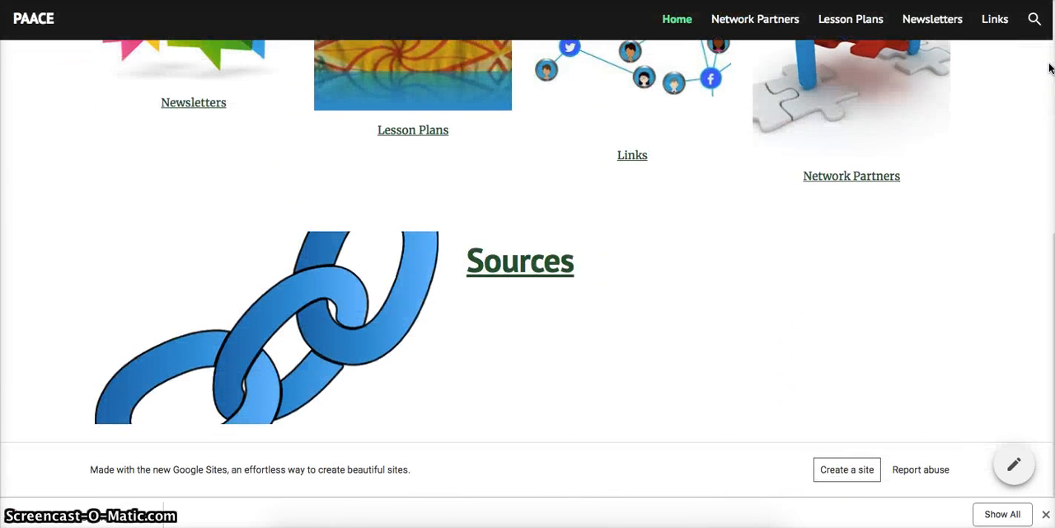
pyautogui.click(536, 260)
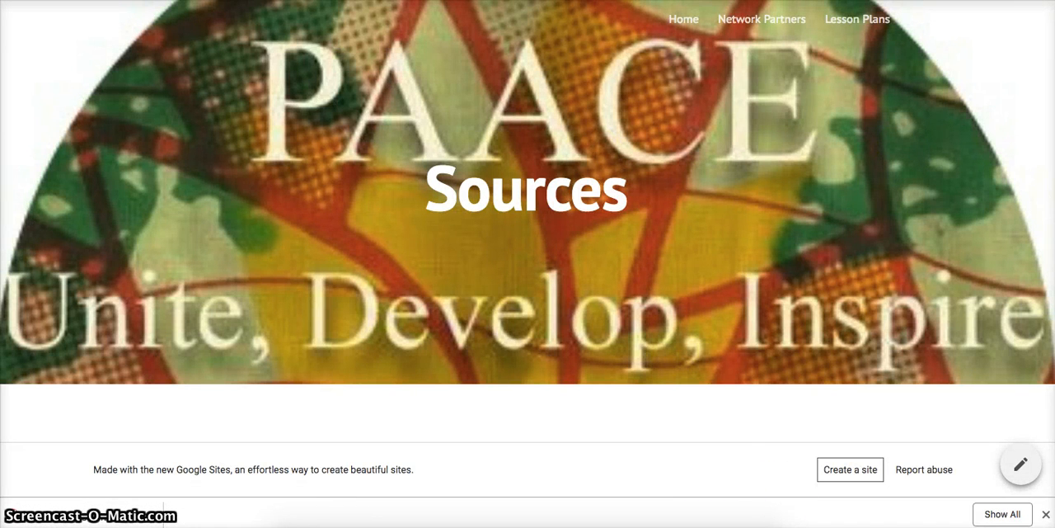
pyautogui.press('super+Left')
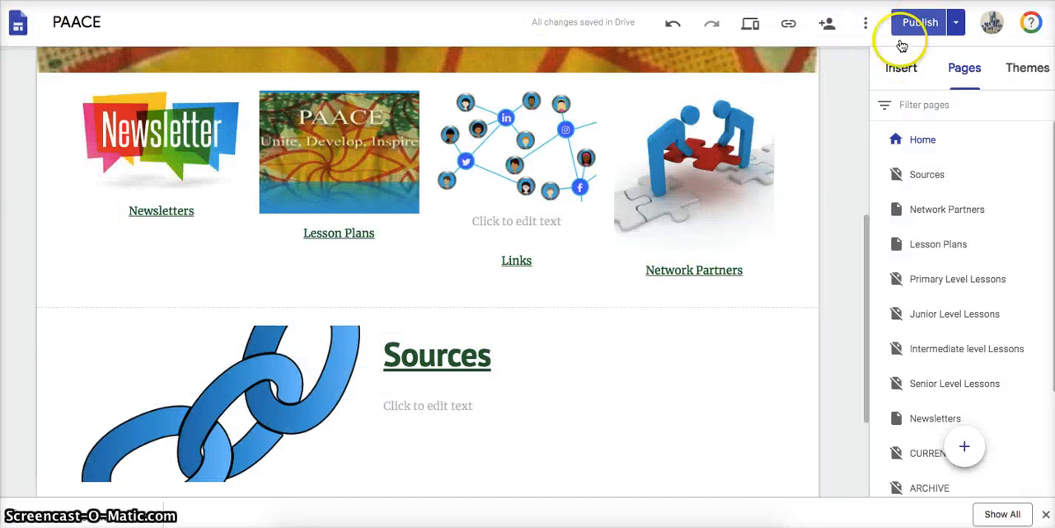
# - Add a layout section with two images above text to the Sources page, headed "Video" and "Print Resources"
pyautogui.click(924, 180)
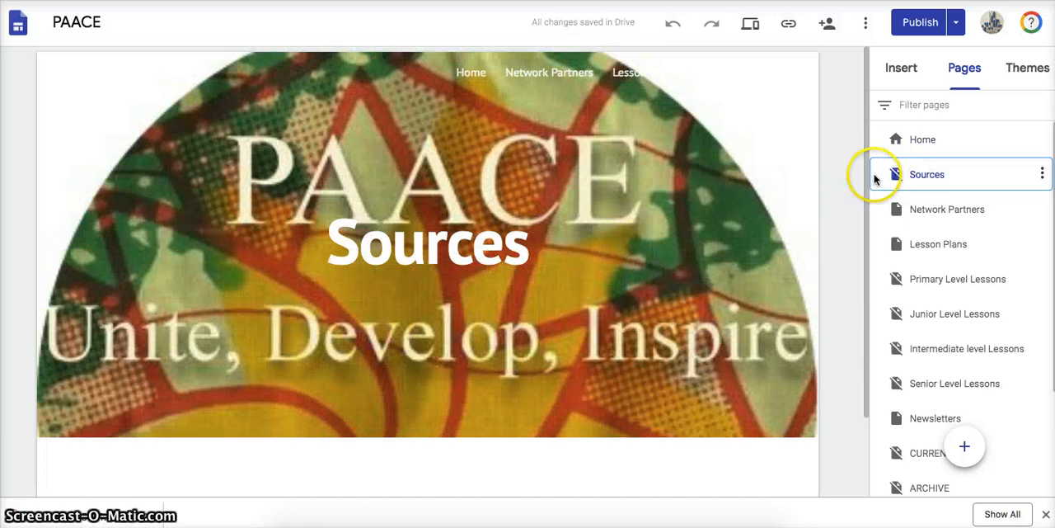
pyautogui.moveTo(863, 178); pyautogui.dragTo(858, 309)
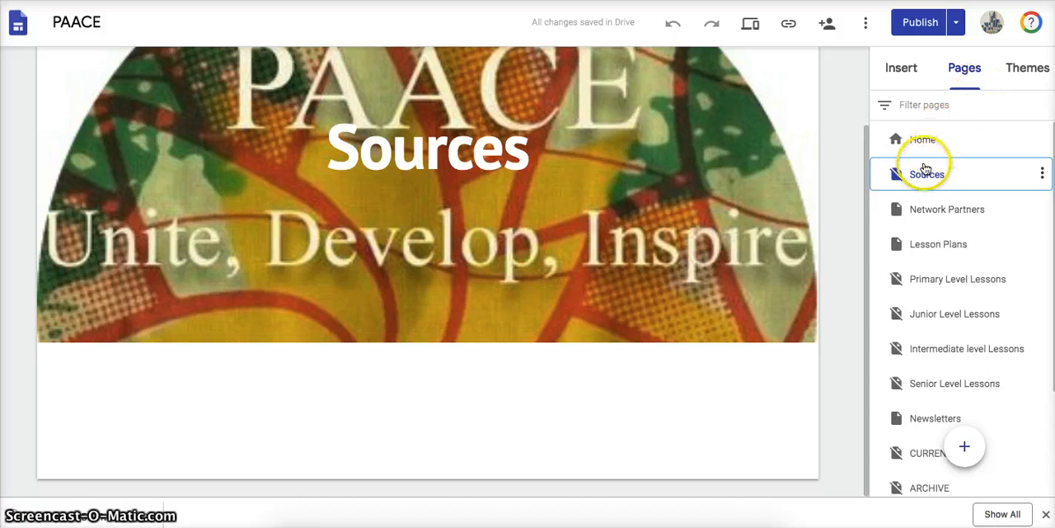
pyautogui.click(900, 72)
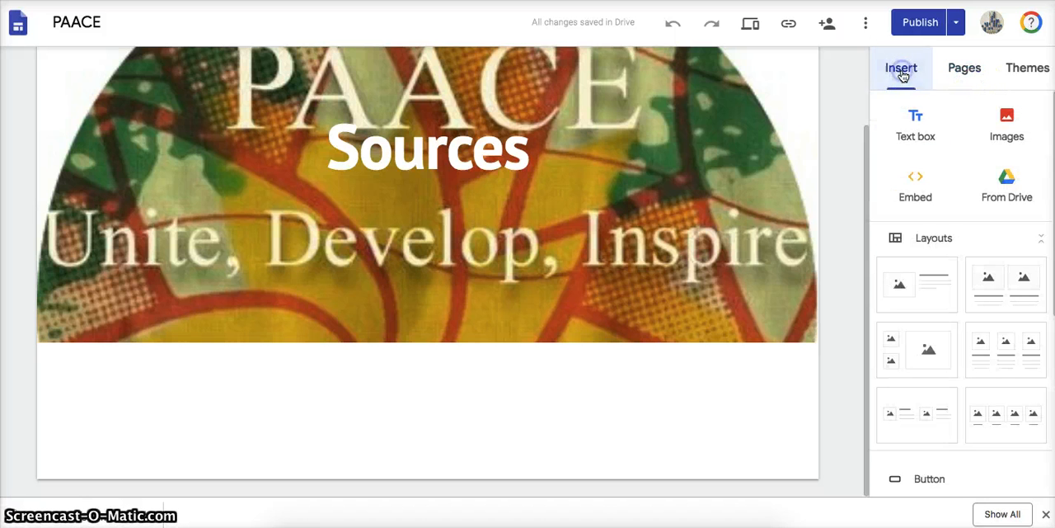
pyautogui.moveTo(1021, 297); pyautogui.dragTo(608, 437)
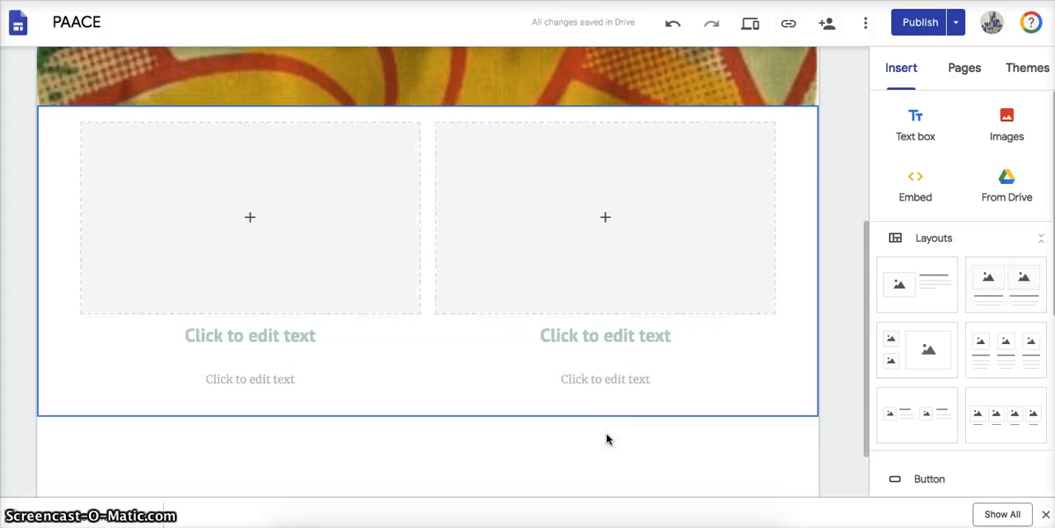
pyautogui.click(233, 338)
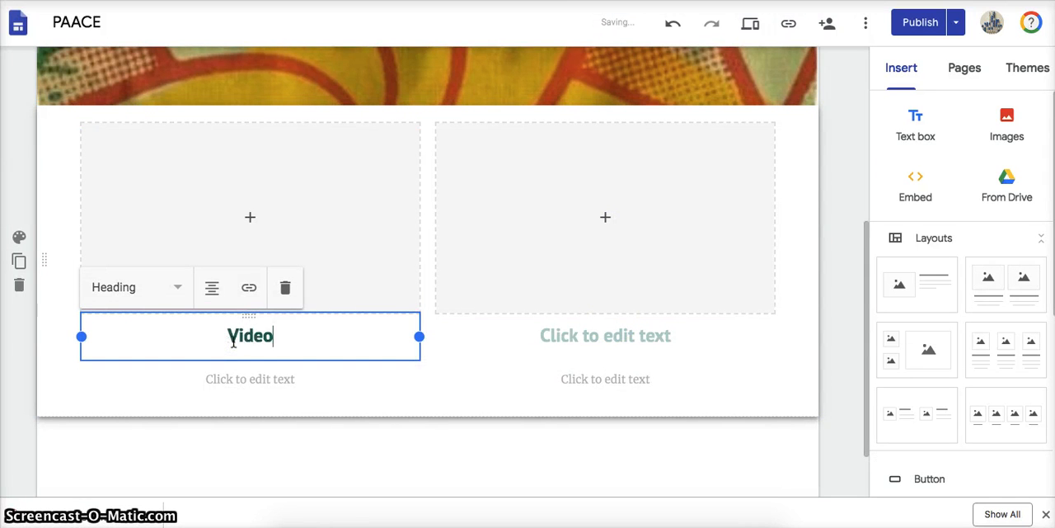
pyautogui.click(572, 335)
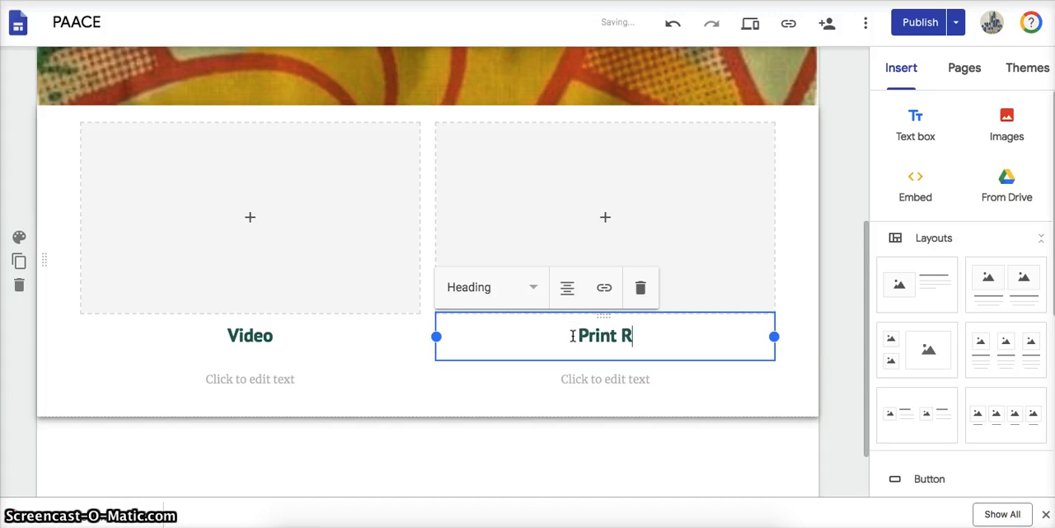
pyautogui.write('Print Resources')
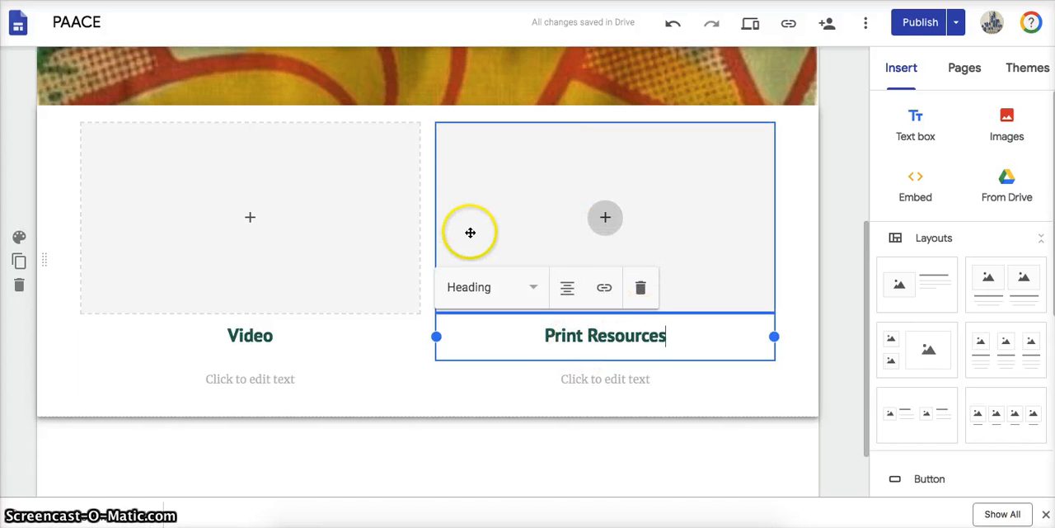
# - Create a subpage named "Video" under the Sources page
pyautogui.click(976, 72)
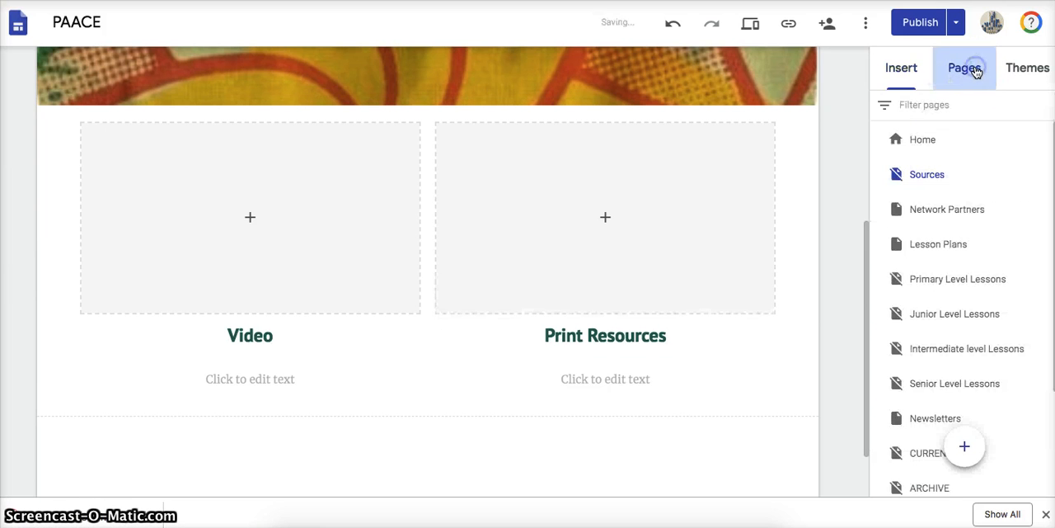
pyautogui.moveTo(973, 177)
pyautogui.click(1042, 175)
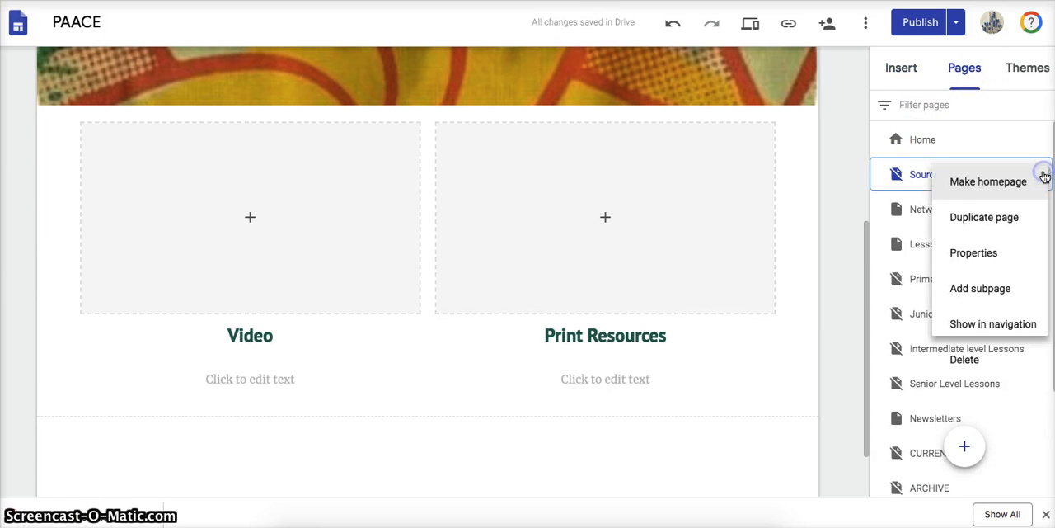
pyautogui.click(959, 296)
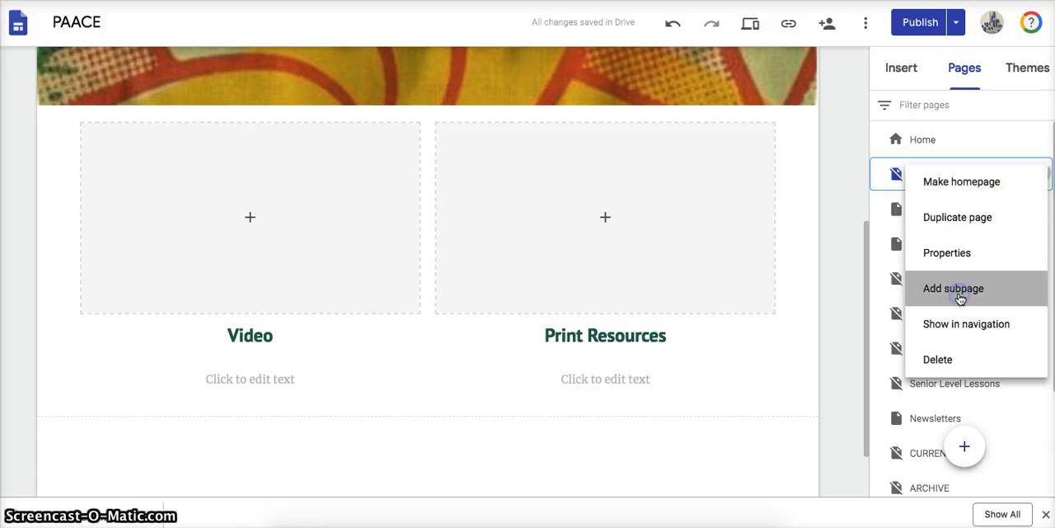
pyautogui.click(762, 249)
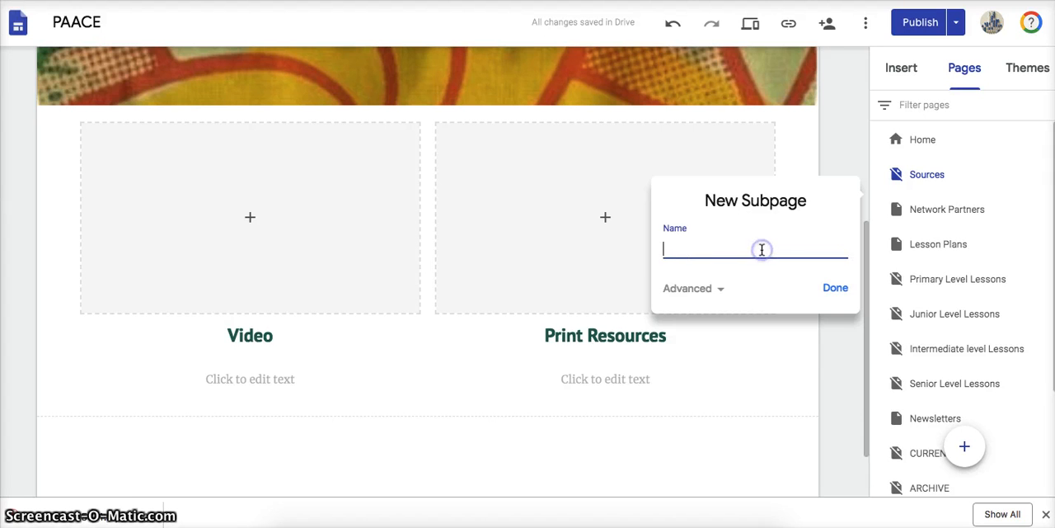
pyautogui.click(830, 293)
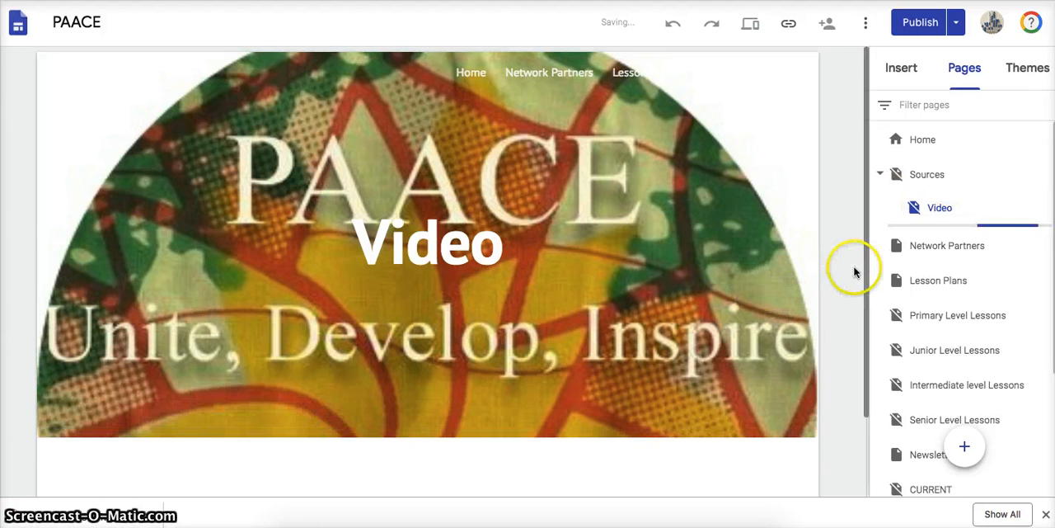
pyautogui.moveTo(861, 305); pyautogui.dragTo(861, 381)
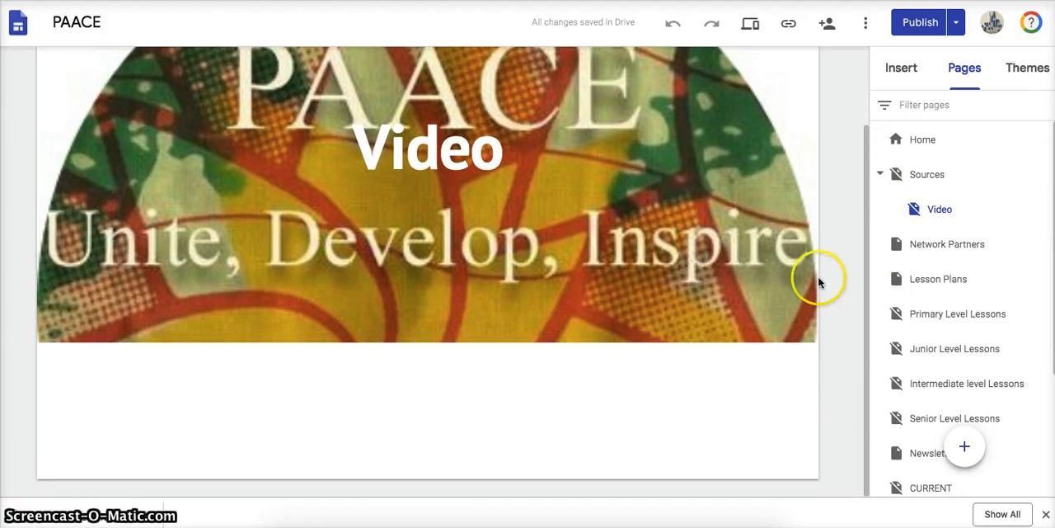
# - Create a subpage named "Print Resouces" under the Sources page
pyautogui.moveTo(965, 449)
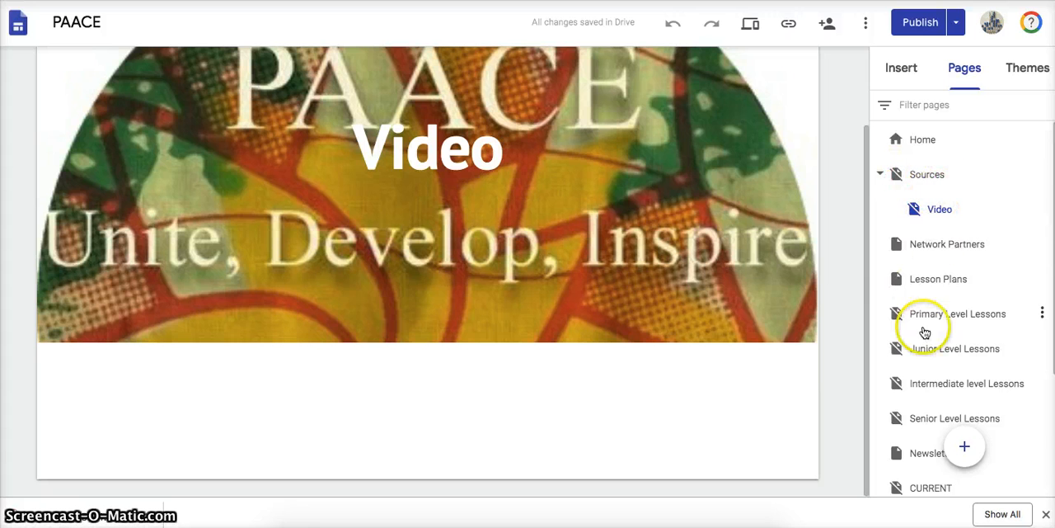
pyautogui.moveTo(1053, 203)
pyautogui.mouseDown()
pyautogui.moveTo(1053, 363)
pyautogui.moveTo(1054, 193)
pyautogui.mouseUp()
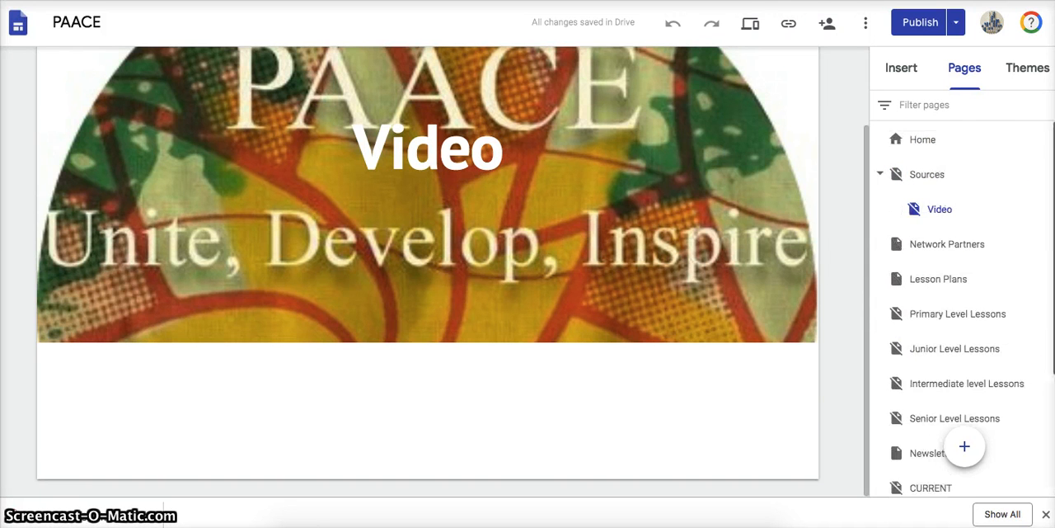
pyautogui.click(1044, 176)
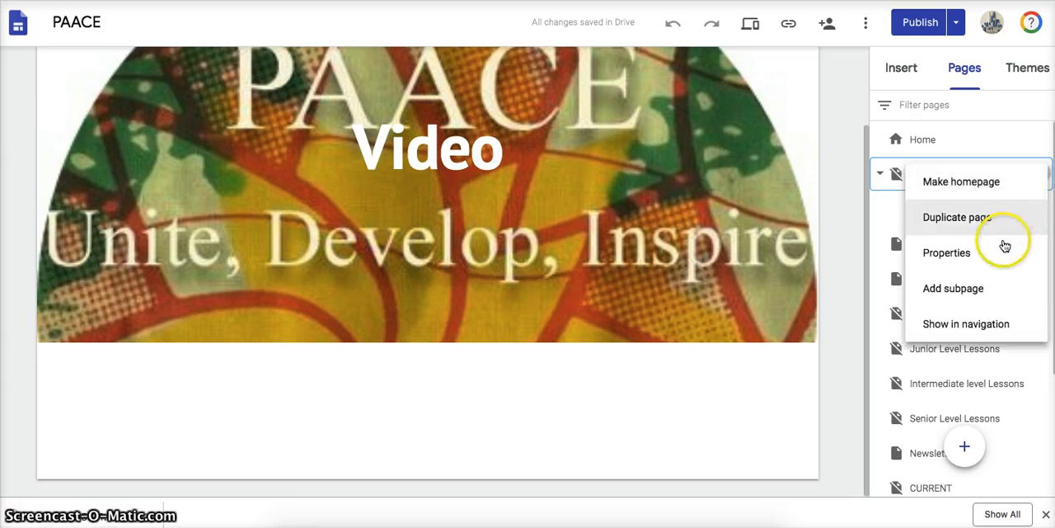
pyautogui.click(975, 290)
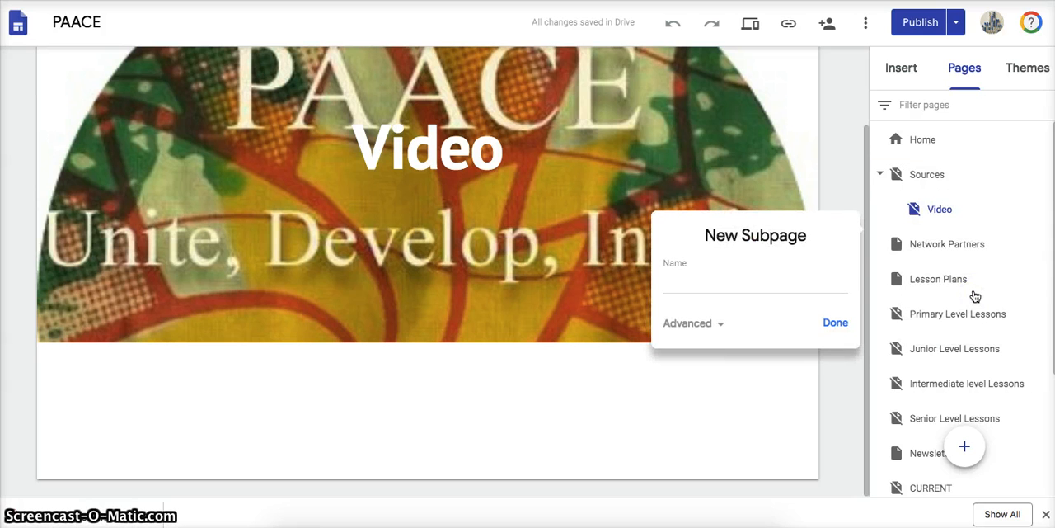
pyautogui.click(752, 287)
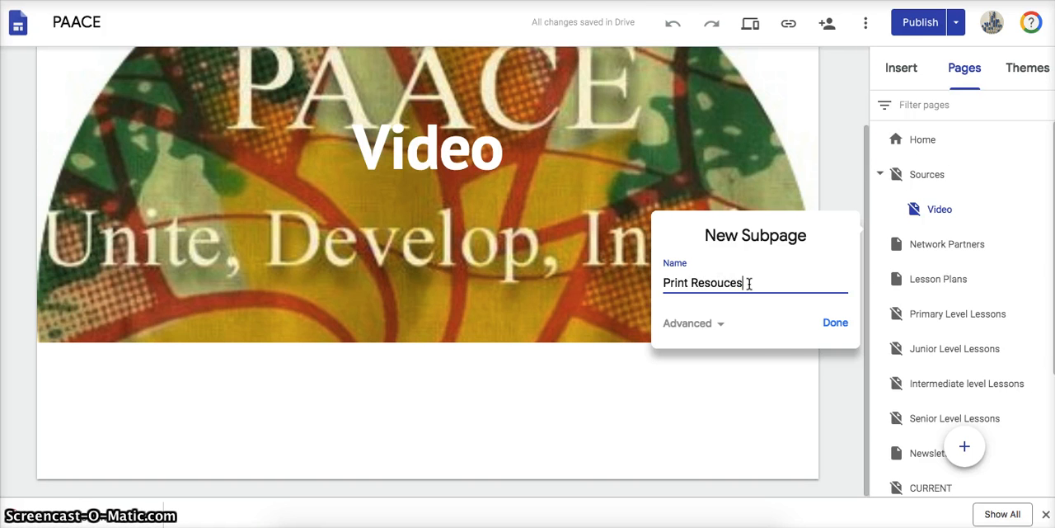
pyautogui.click(818, 327)
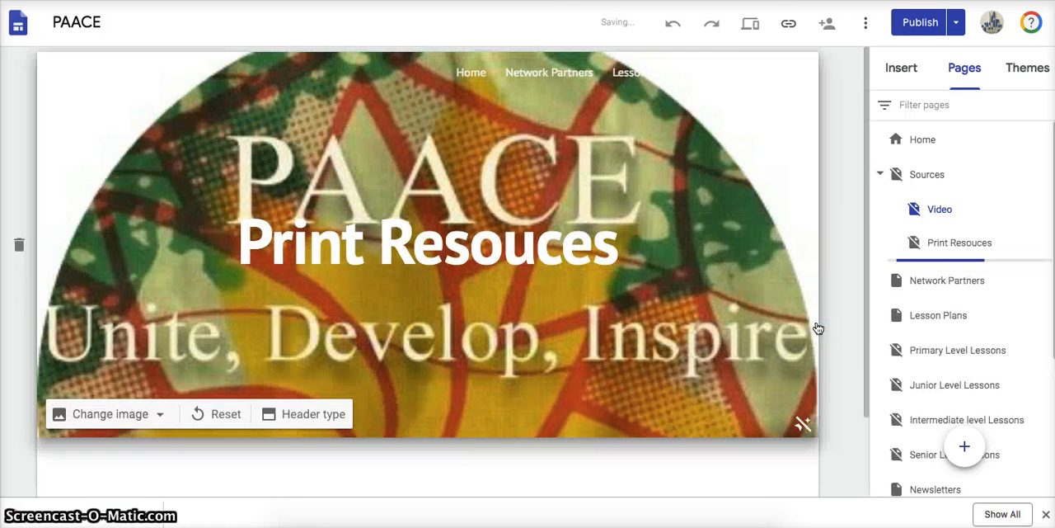
# - Link the "Video" heading on the Sources page to the Video subpage
pyautogui.moveTo(863, 101); pyautogui.dragTo(865, 175)
pyautogui.click(930, 177)
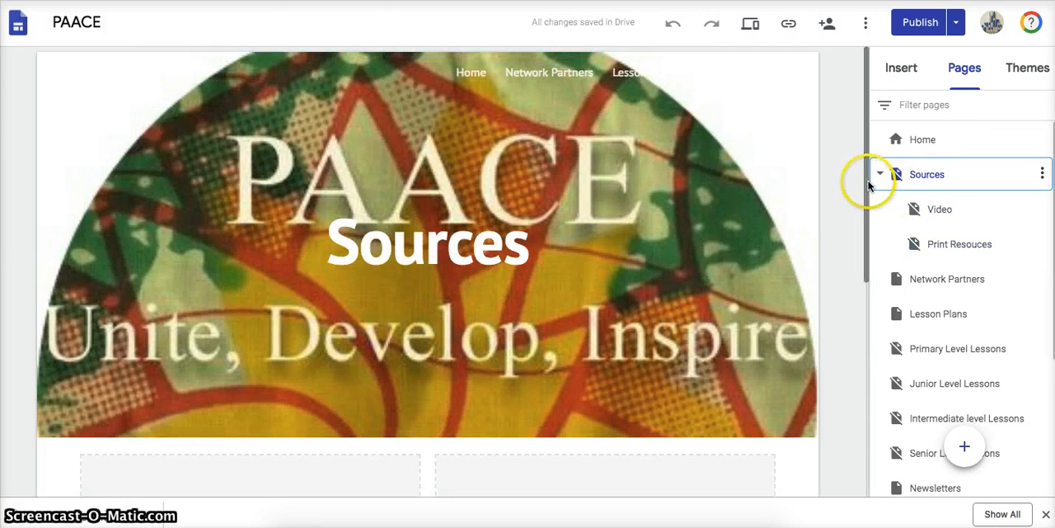
pyautogui.moveTo(868, 180); pyautogui.dragTo(823, 346)
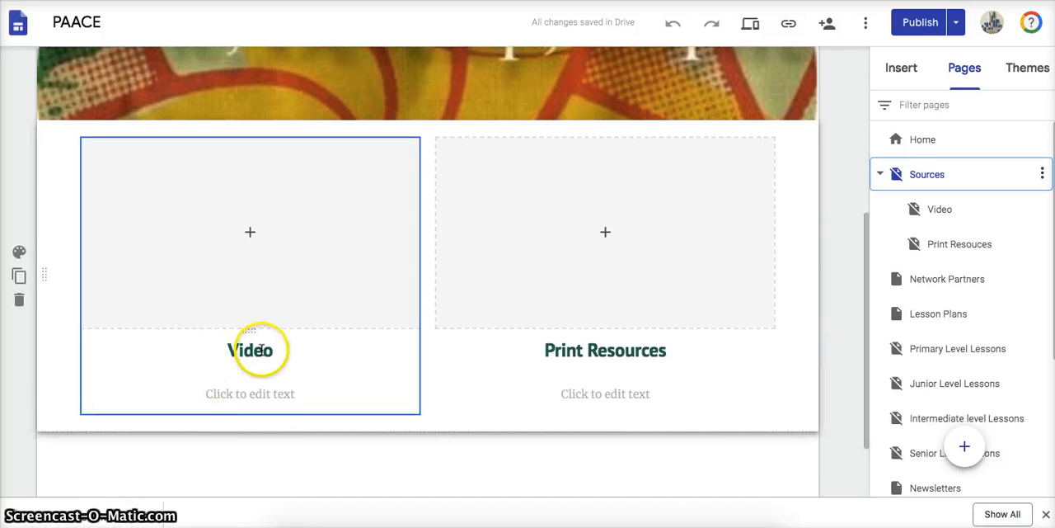
pyautogui.click(291, 350)
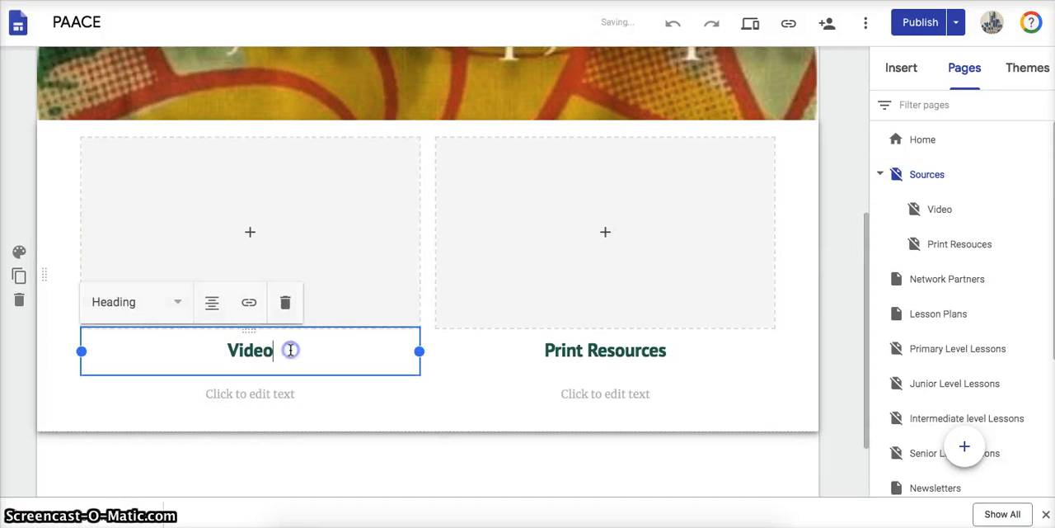
pyautogui.click(249, 303)
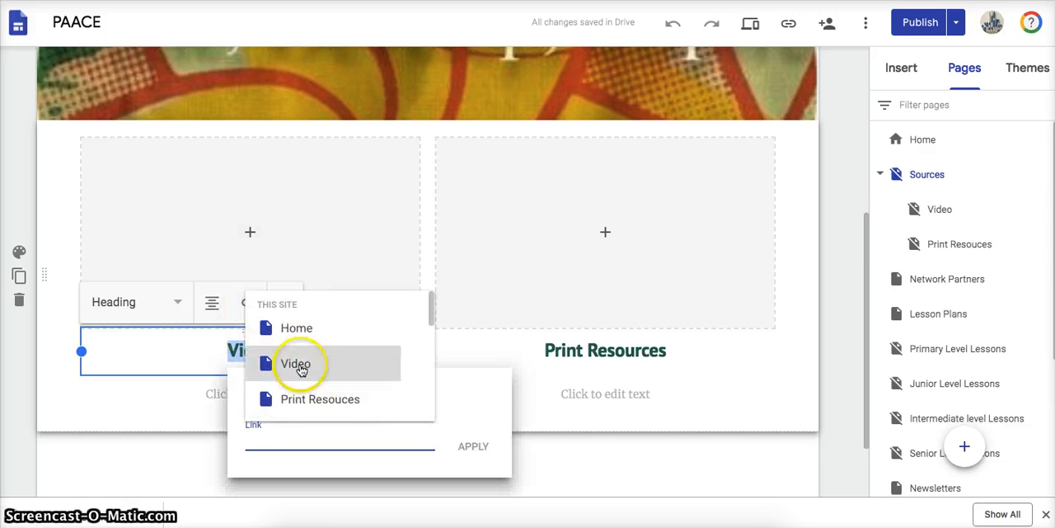
pyautogui.click(297, 364)
pyautogui.click(475, 447)
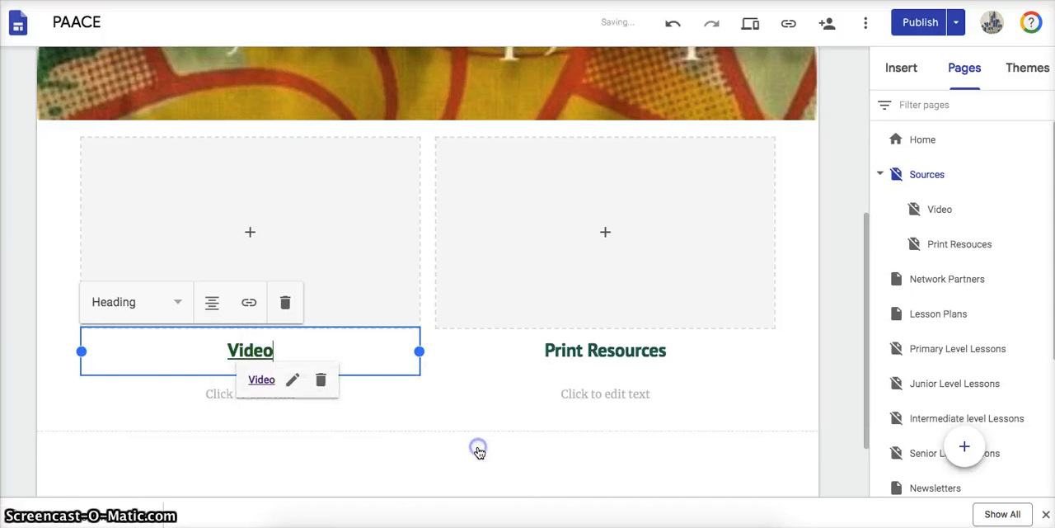
# - Choose the "Print Resouces" subpage as the link target for the "Print Resources" heading
pyautogui.click(680, 351)
pyautogui.moveTo(575, 350); pyautogui.dragTo(535, 351)
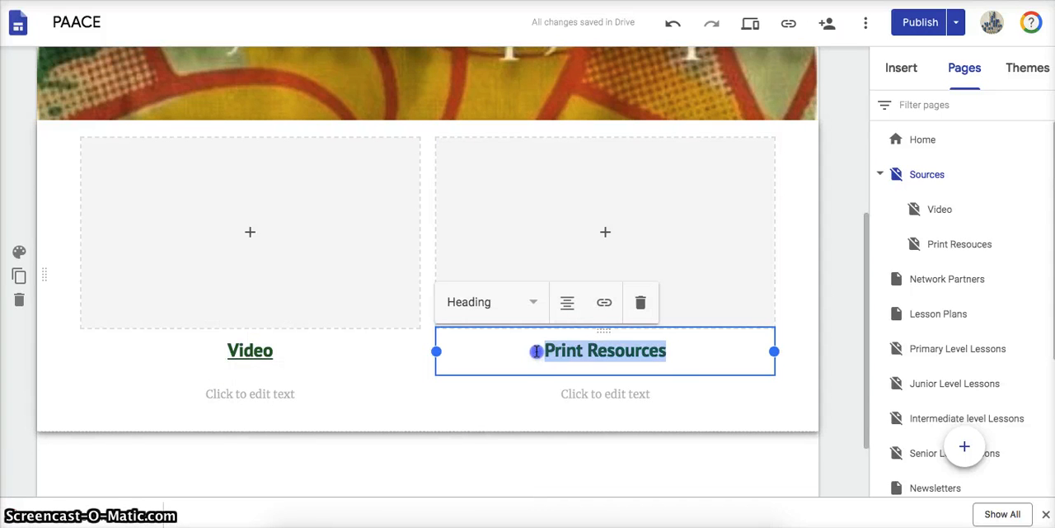
pyautogui.click(604, 305)
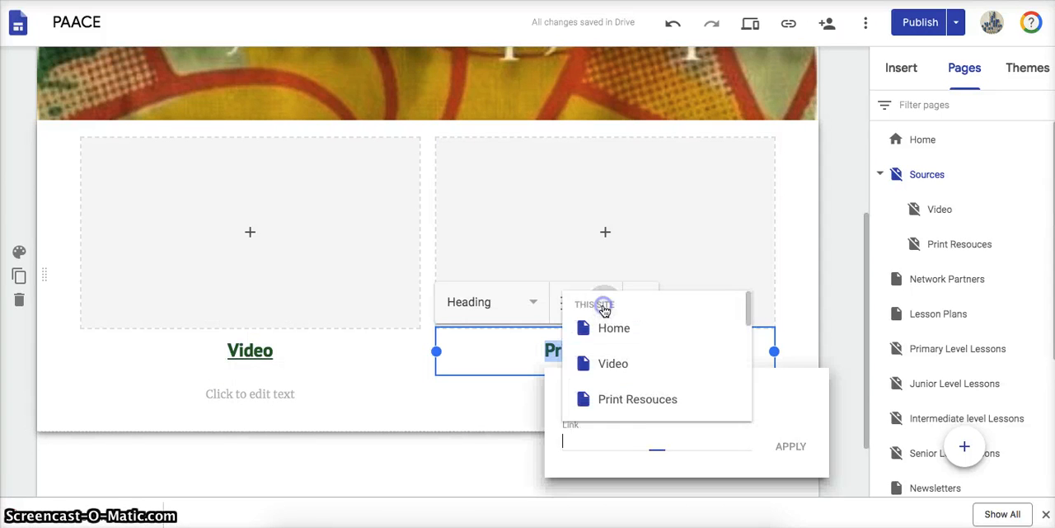
pyautogui.click(608, 399)
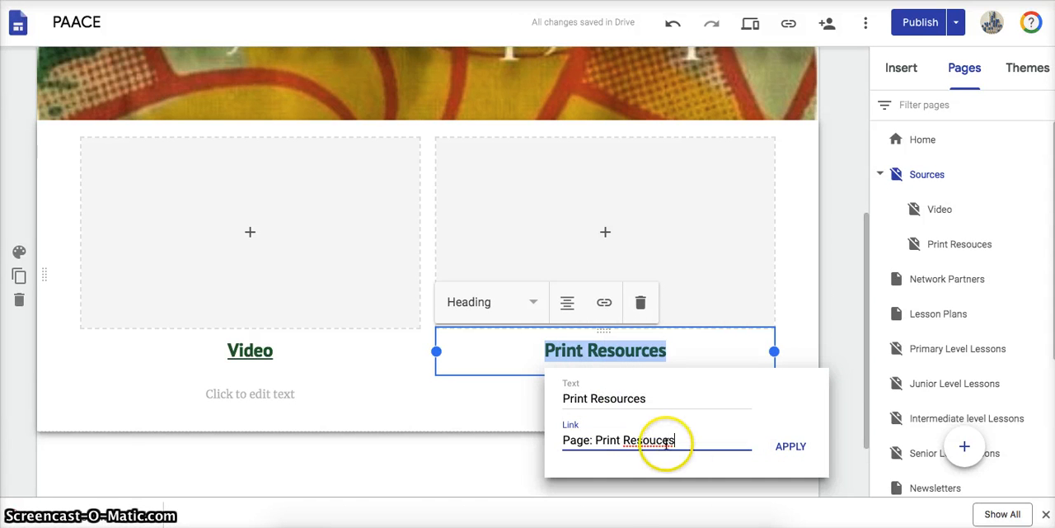
# - Try to correct the spelling of the link target to "Page: Print Resources", then restore "Page: Print Resouces"
pyautogui.click(662, 439)
pyautogui.click(789, 446)
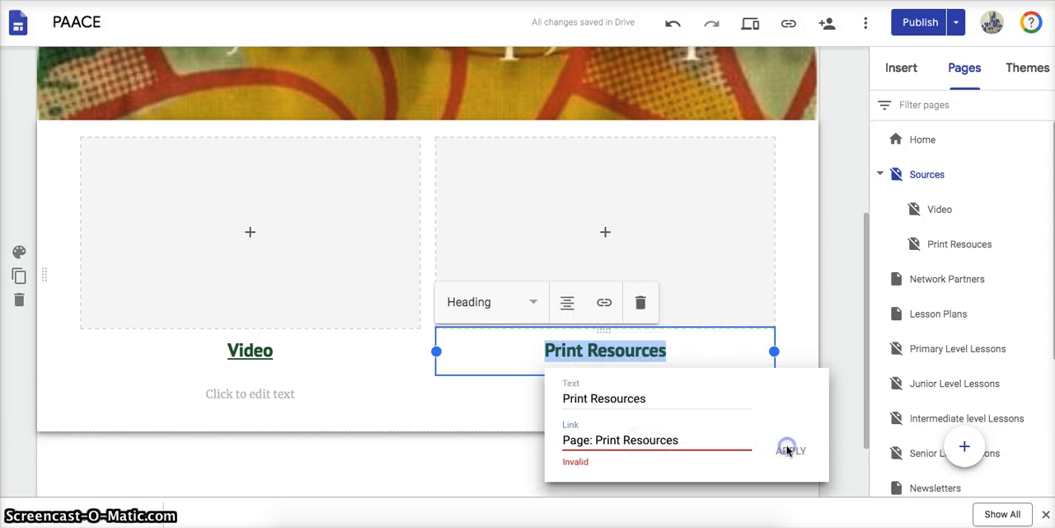
pyautogui.click(670, 444)
pyautogui.press('BackSpace')
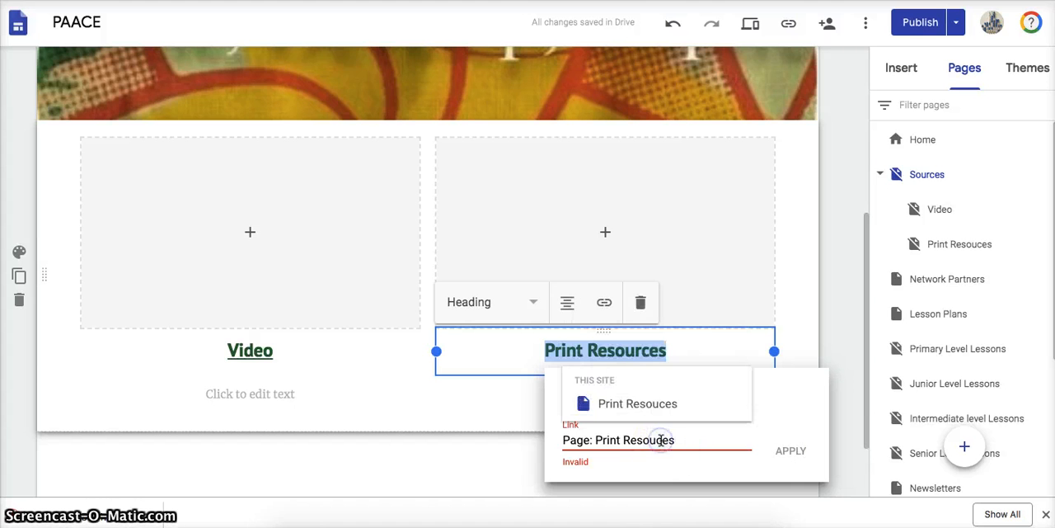
pyautogui.click(785, 449)
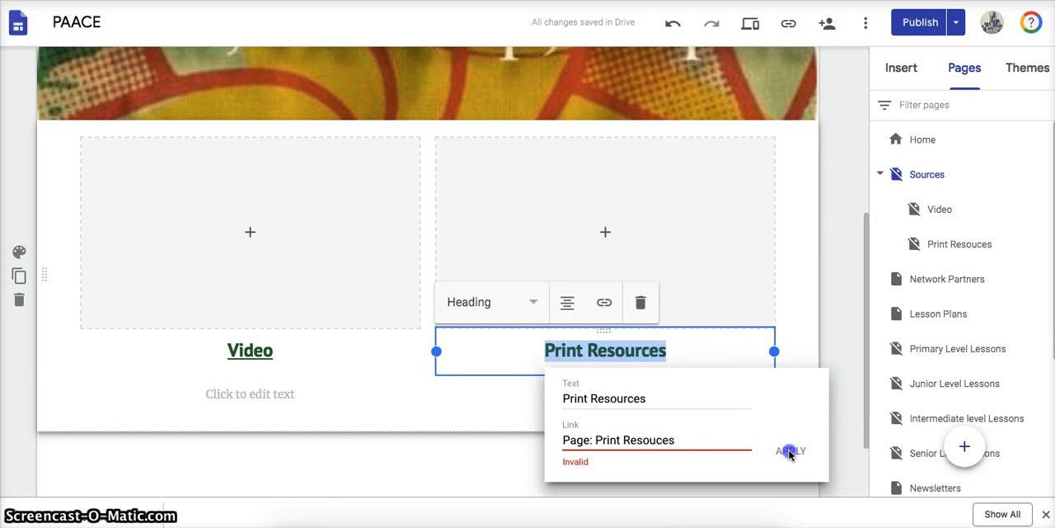
# - Reselect the suggested "Print Resouces" page as the link target and apply it to the heading
pyautogui.click(686, 439)
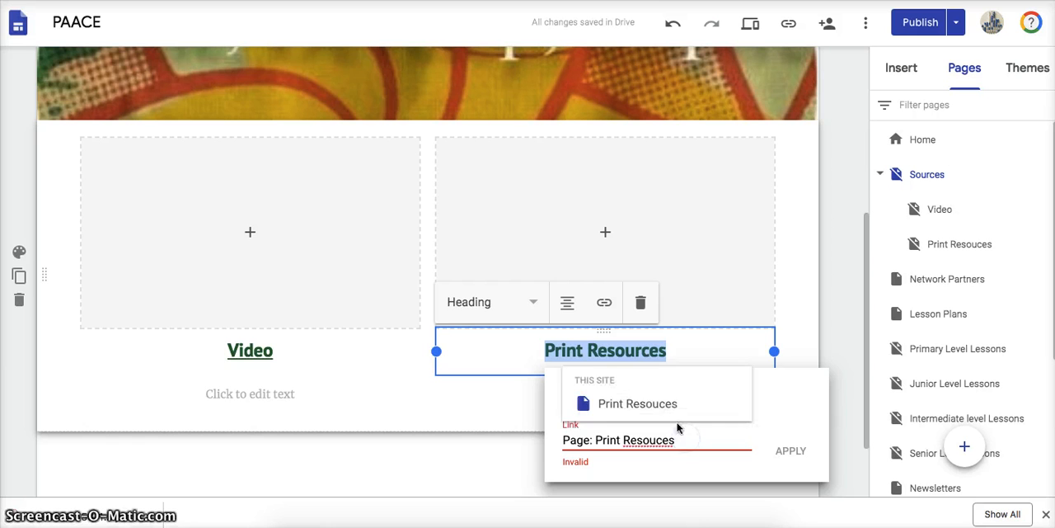
pyautogui.click(662, 404)
pyautogui.click(798, 447)
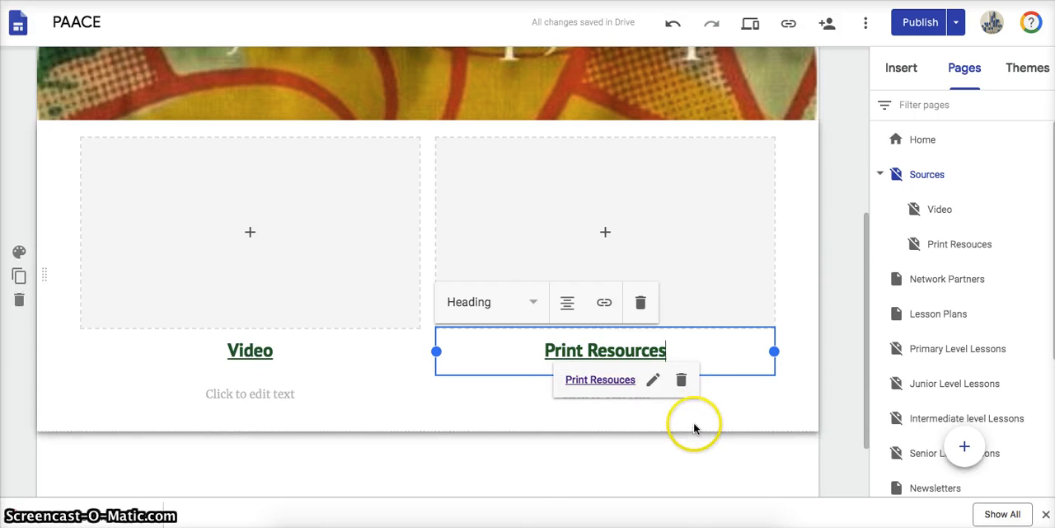
pyautogui.click(667, 438)
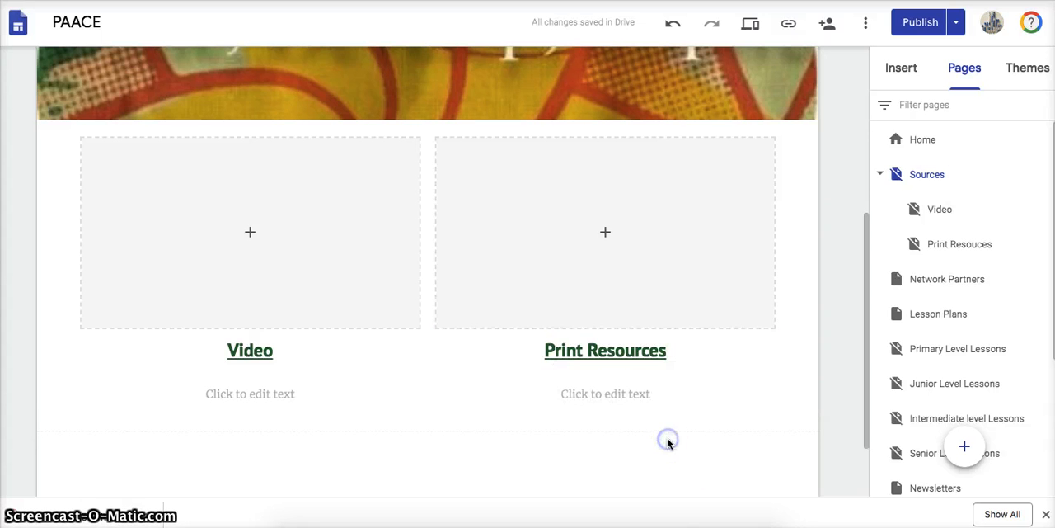
# - Publish the updated site and open its published version
pyautogui.click(913, 29)
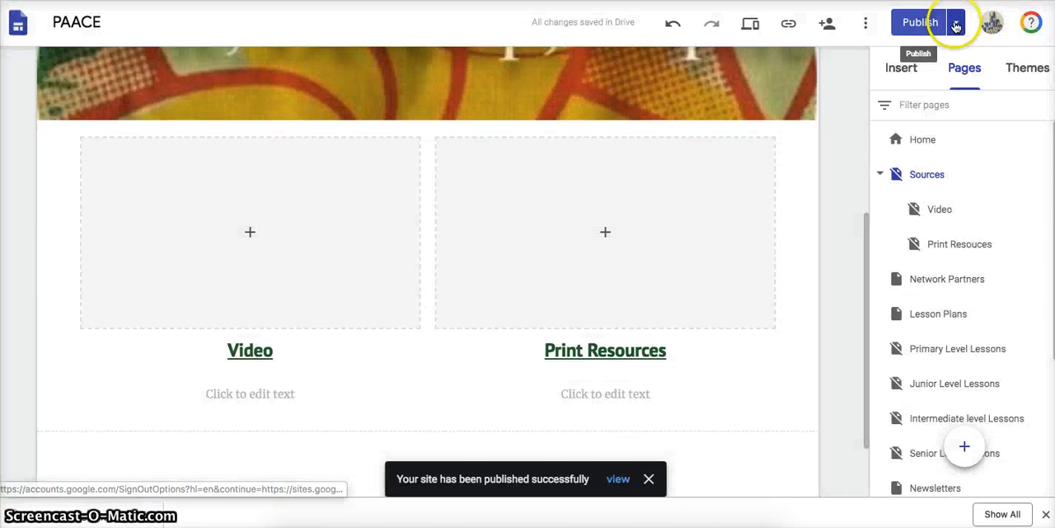
pyautogui.click(957, 25)
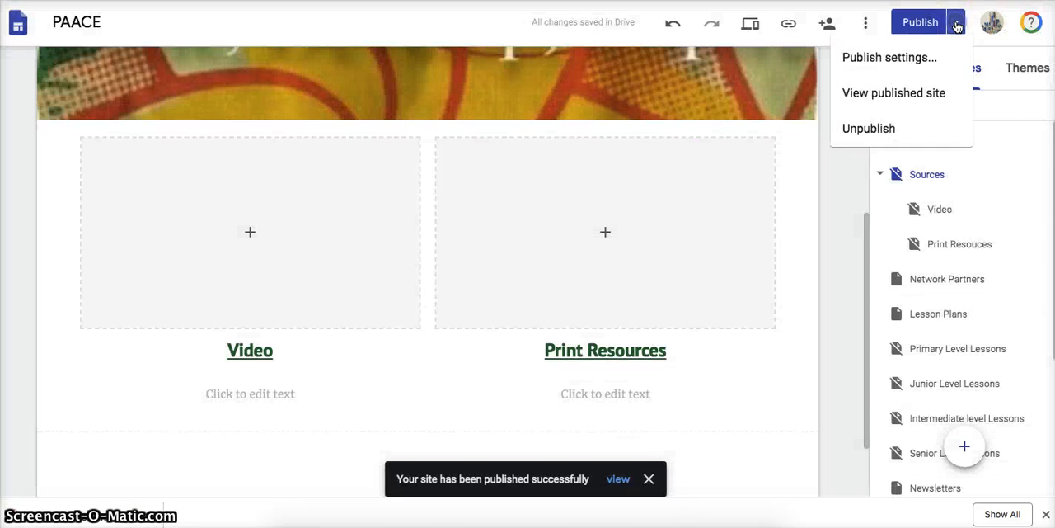
pyautogui.click(872, 93)
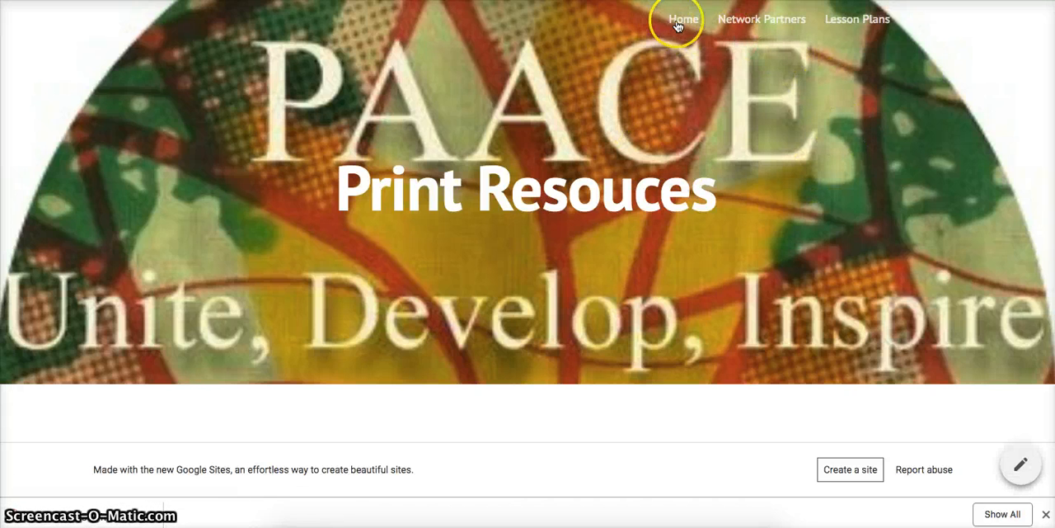
# - Follow the Sources link from the published Home page and test the "Video" heading's link on the Sources page
pyautogui.click(680, 23)
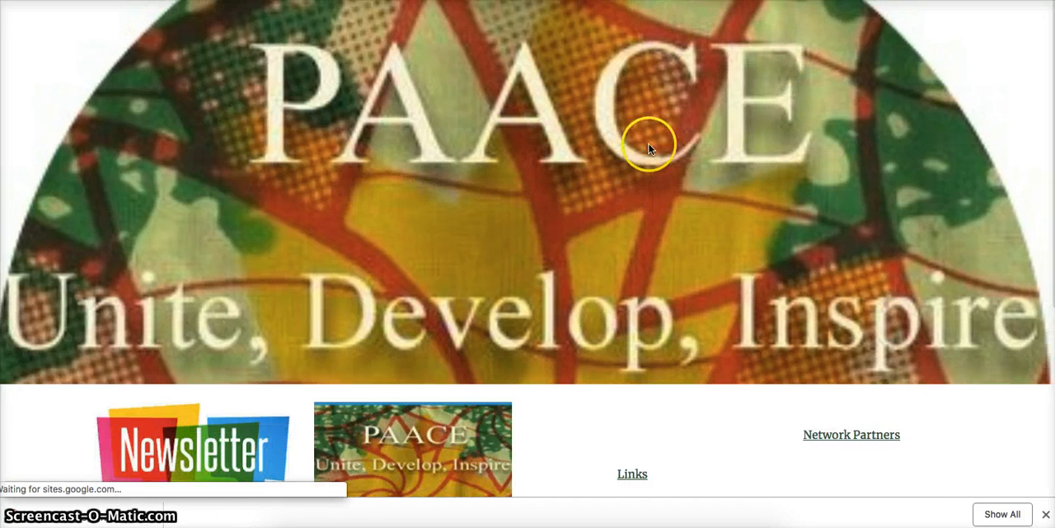
pyautogui.scroll(-5, 652, 156)
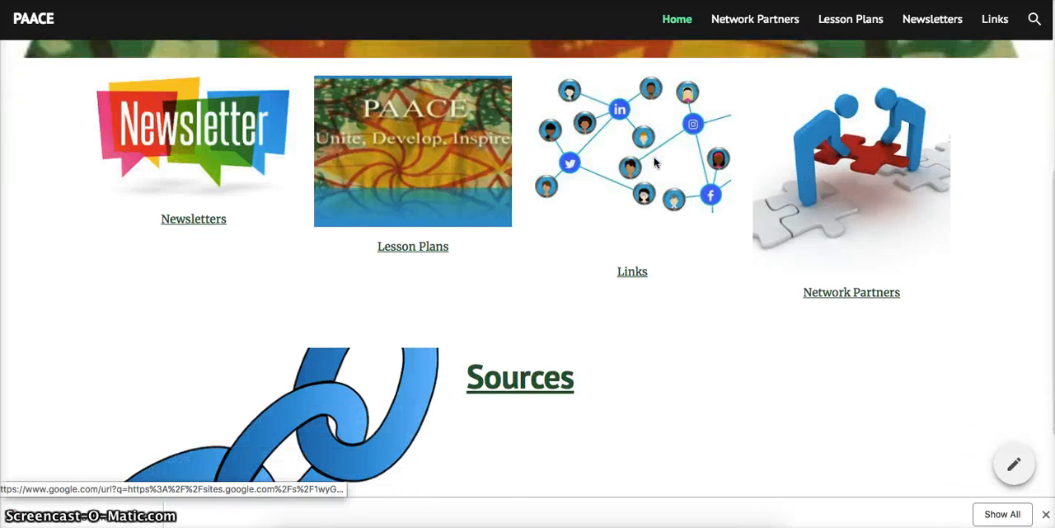
pyautogui.click(507, 363)
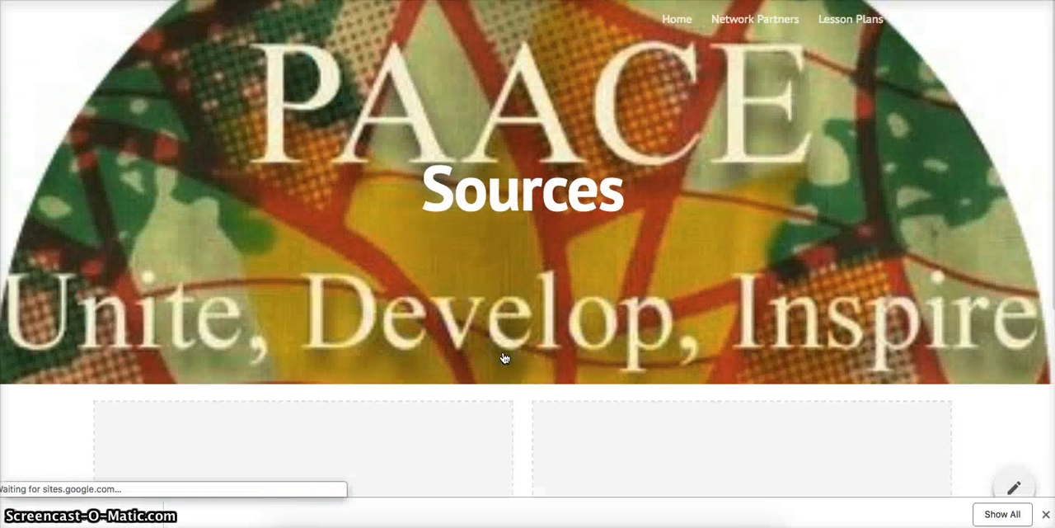
pyautogui.scroll(-4, 505, 358)
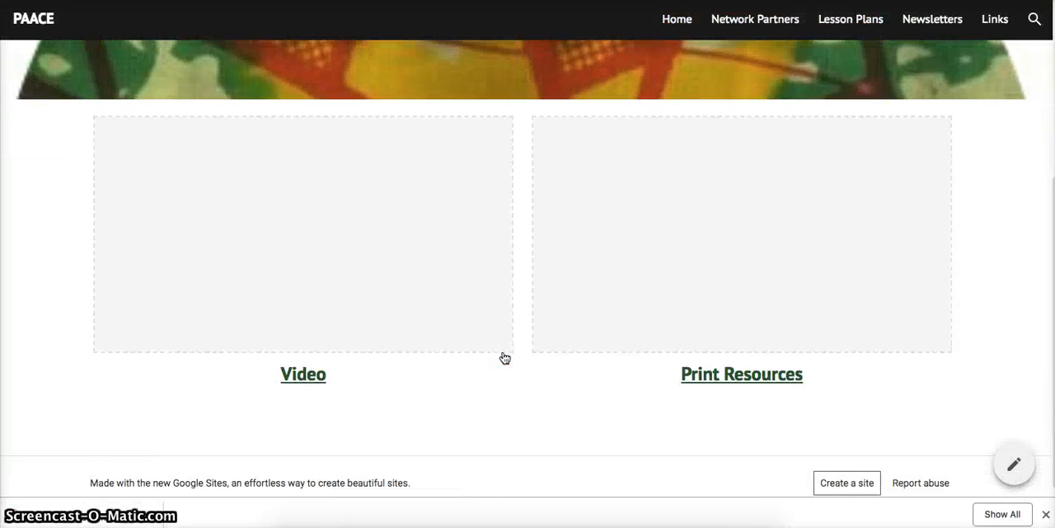
pyautogui.click(306, 340)
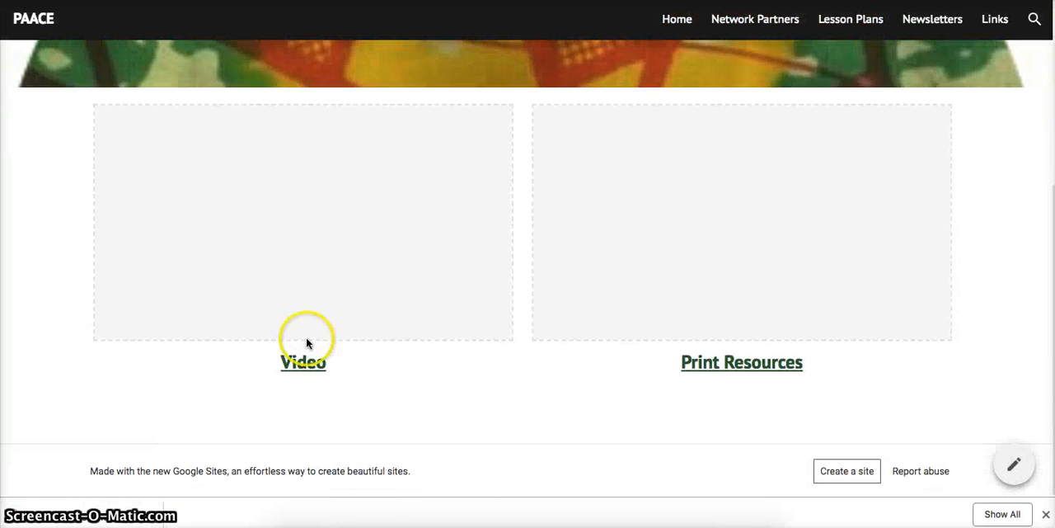